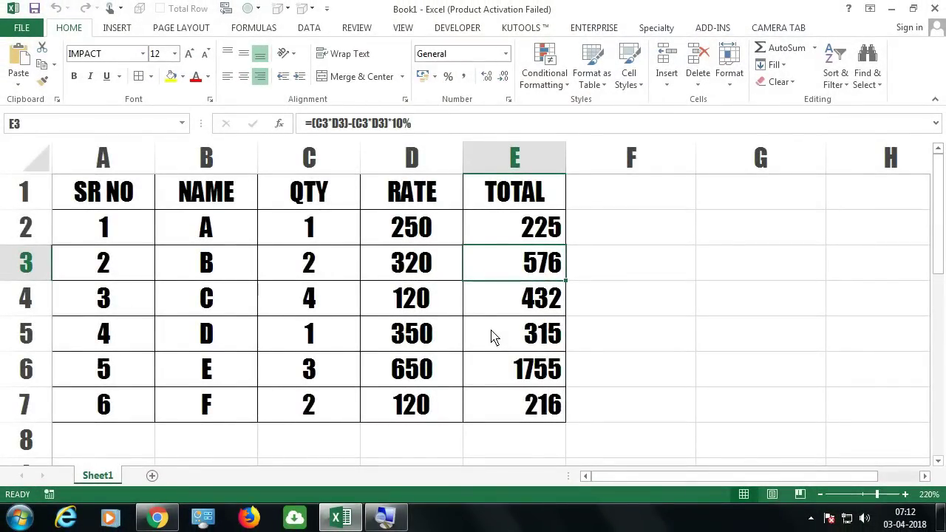
# Replace the TOTAL formulas in E2:E7 with their values using copy and Paste Values.
pyautogui.moveTo(517, 235); pyautogui.dragTo(533, 401)
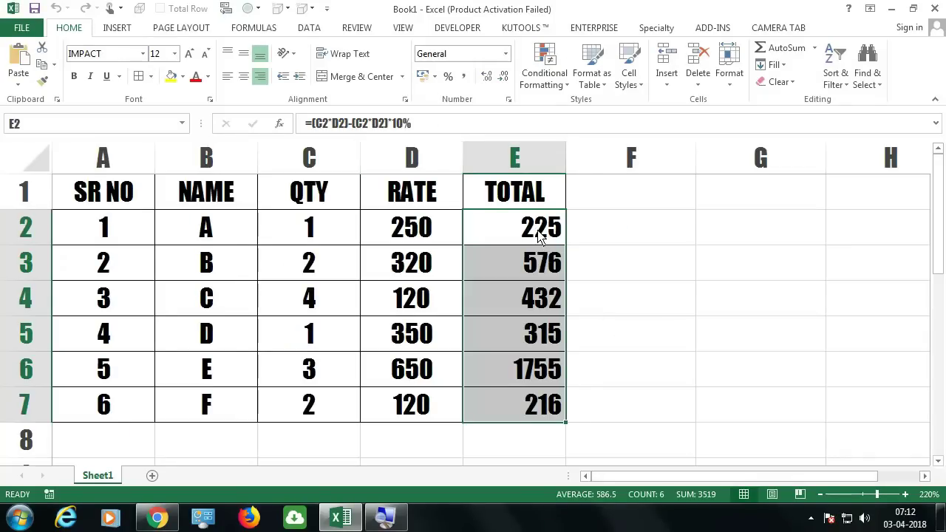
pyautogui.hotkey('ctrl', 'c')
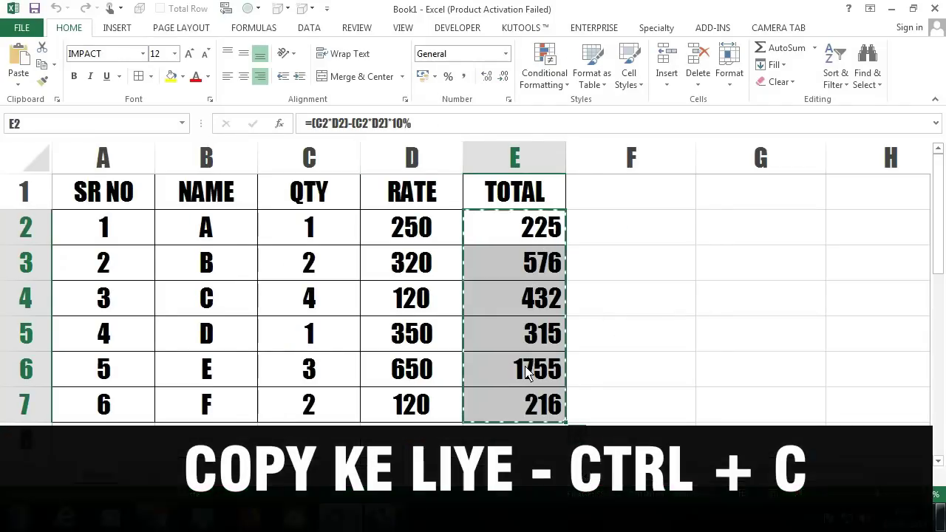
pyautogui.click(18, 79)
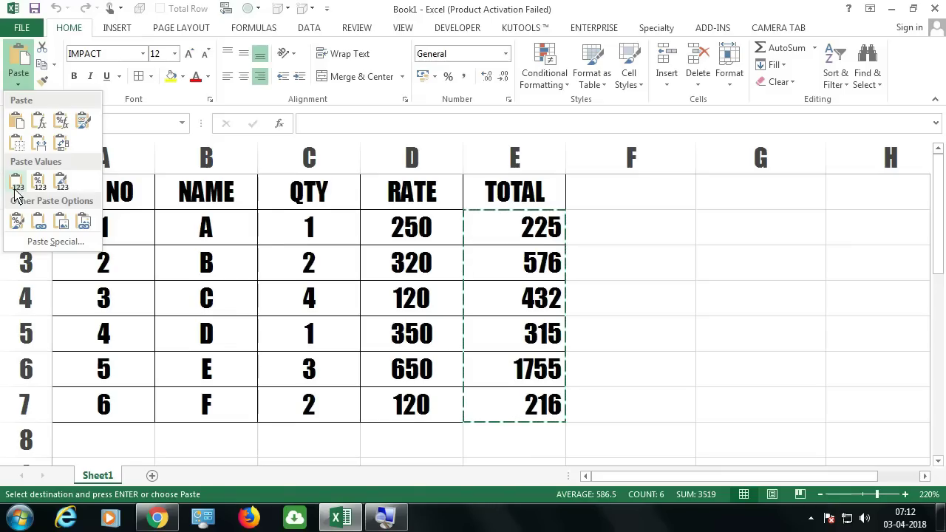
pyautogui.click(16, 183)
pyautogui.click(544, 226)
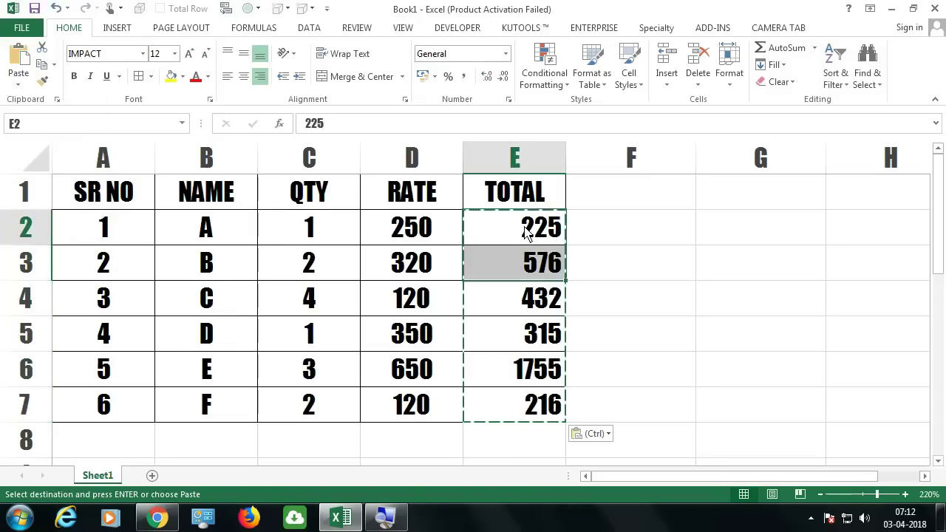
# Confirm that E3, E4, E5 and the 1755 total are now plain values, then reselect E2:E7.
pyautogui.click(525, 274)
pyautogui.click(526, 298)
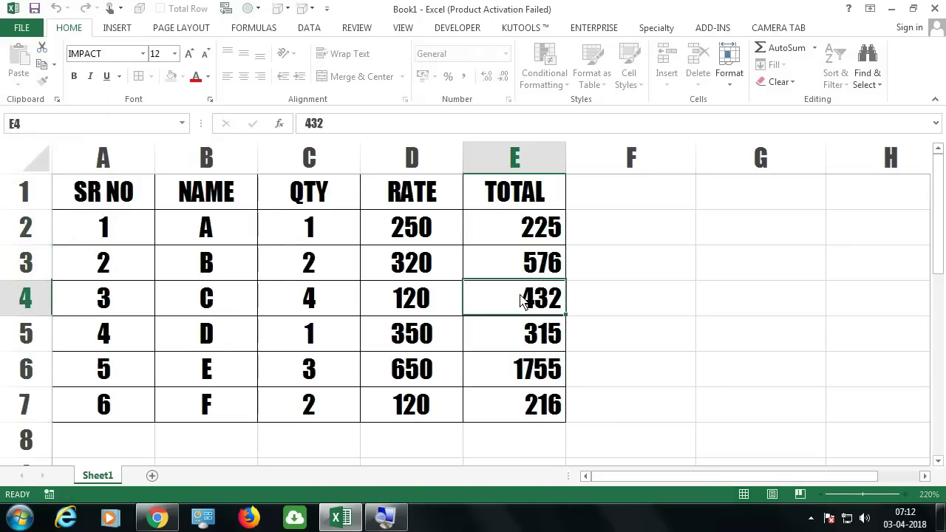
pyautogui.click(521, 342)
pyautogui.click(516, 373)
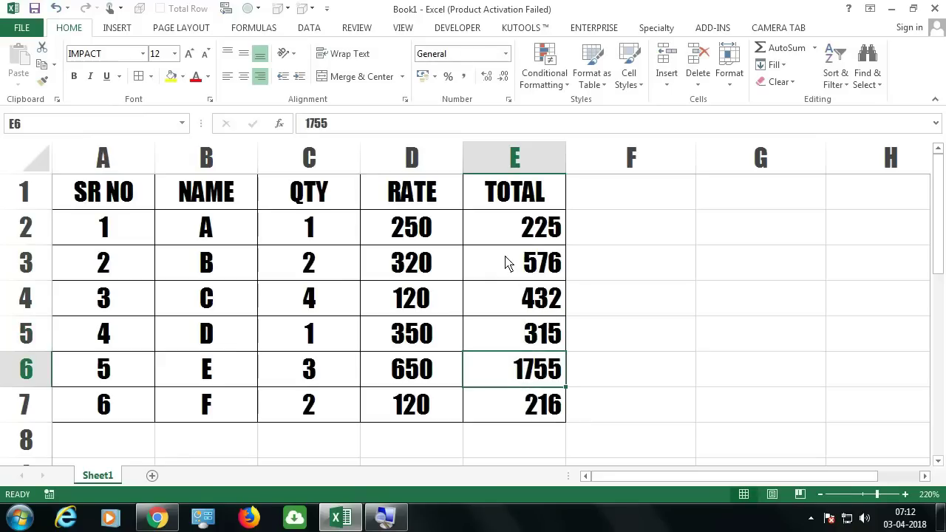
pyautogui.moveTo(333, 241); pyautogui.dragTo(332, 412)
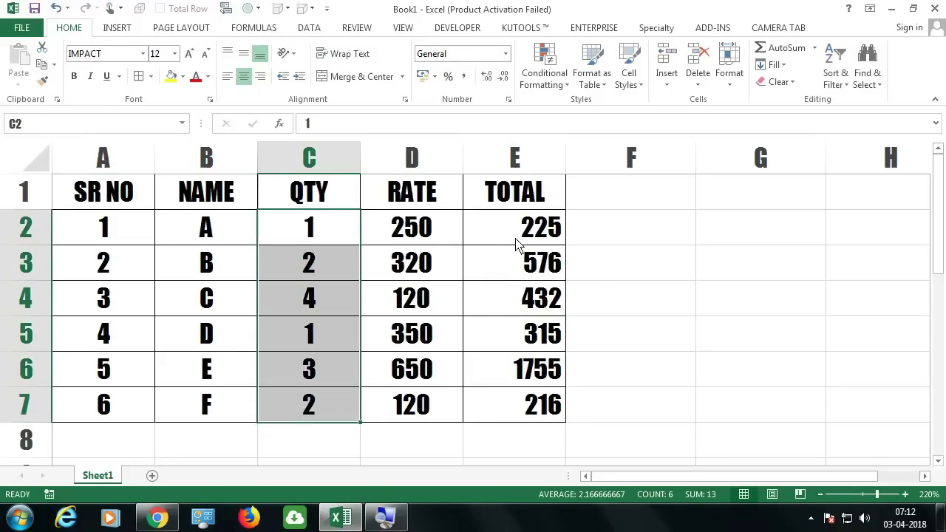
pyautogui.moveTo(517, 243); pyautogui.dragTo(522, 414)
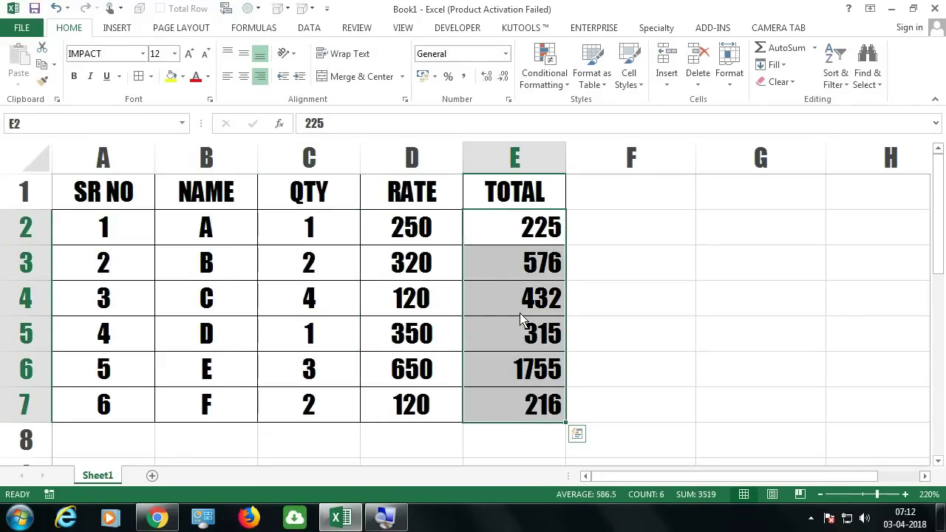
pyautogui.moveTo(530, 237)
pyautogui.mouseDown()
pyautogui.moveTo(550, 407)
pyautogui.moveTo(131, 402)
pyautogui.mouseUp()
# Set C2 to 2, note that the E2 total does not update, then undo.
pyautogui.click(540, 237)
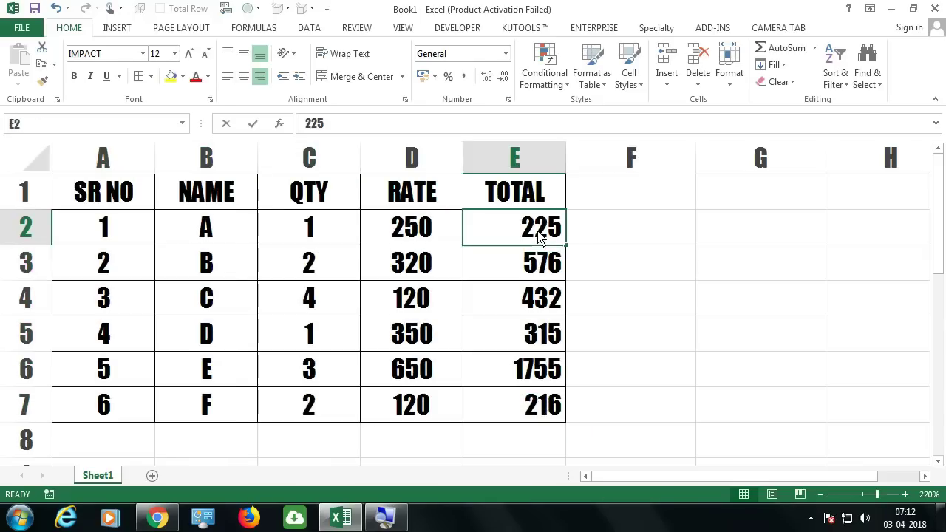
pyautogui.doubleClick(539, 236)
pyautogui.press('Escape')
pyautogui.click(321, 229)
pyautogui.write('2')
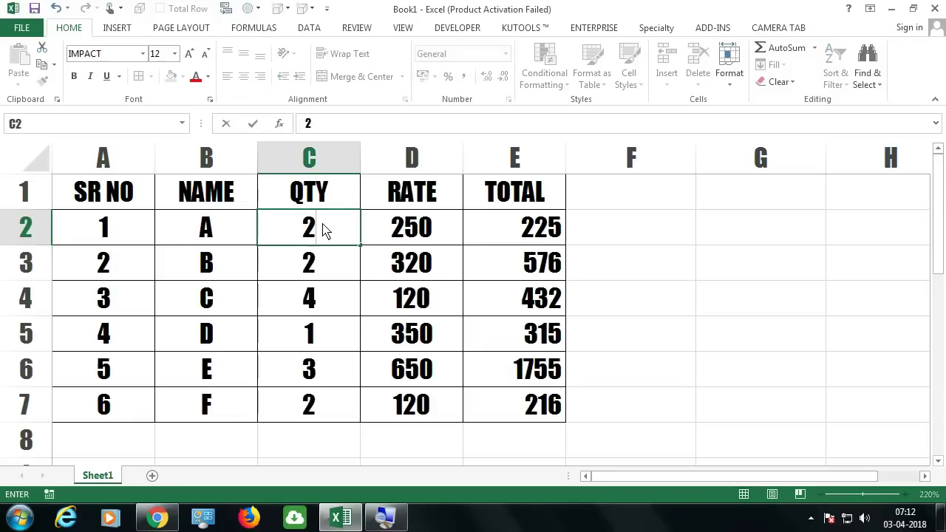
pyautogui.press('Return')
pyautogui.click(549, 244)
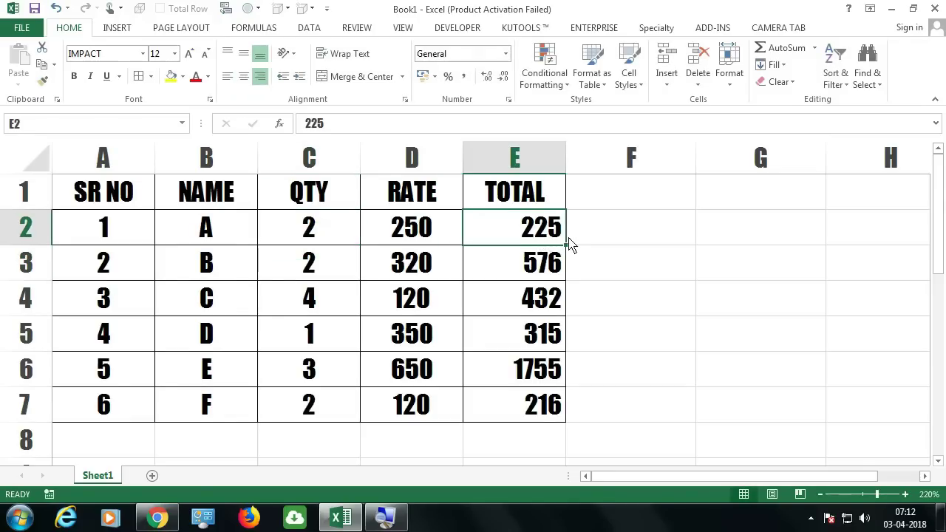
pyautogui.hotkey('ctrl', 'z')
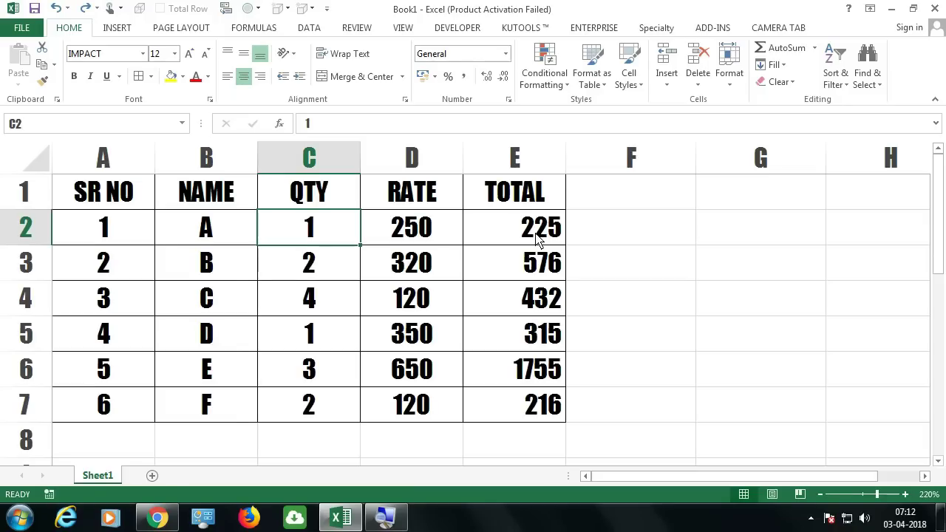
# Restore the TOTAL formulas in E2:E7 and check E2's formula again.
pyautogui.moveTo(538, 236); pyautogui.dragTo(535, 409)
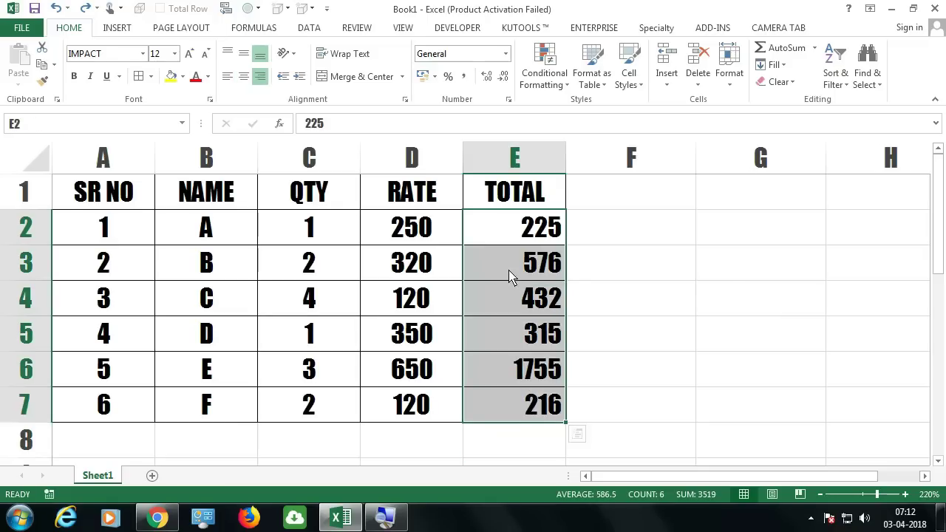
pyautogui.press('Down')
pyautogui.press('Down')
pyautogui.press('Down')
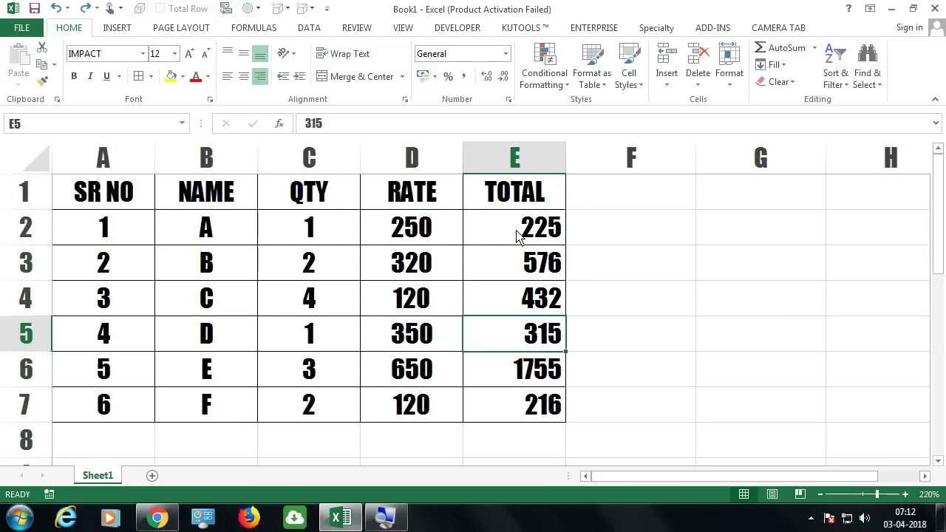
pyautogui.press('Up')
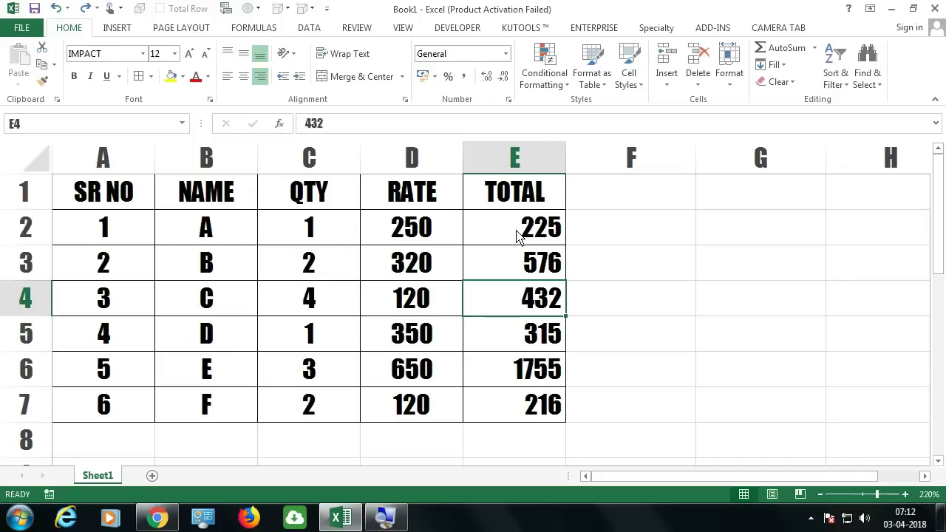
pyautogui.press('Up')
pyautogui.press('Up')
pyautogui.hotkey('shift', 'Down')
pyautogui.hotkey('shift', 'Down')
pyautogui.hotkey('shift', 'Down')
pyautogui.hotkey('ctrl', 'c')
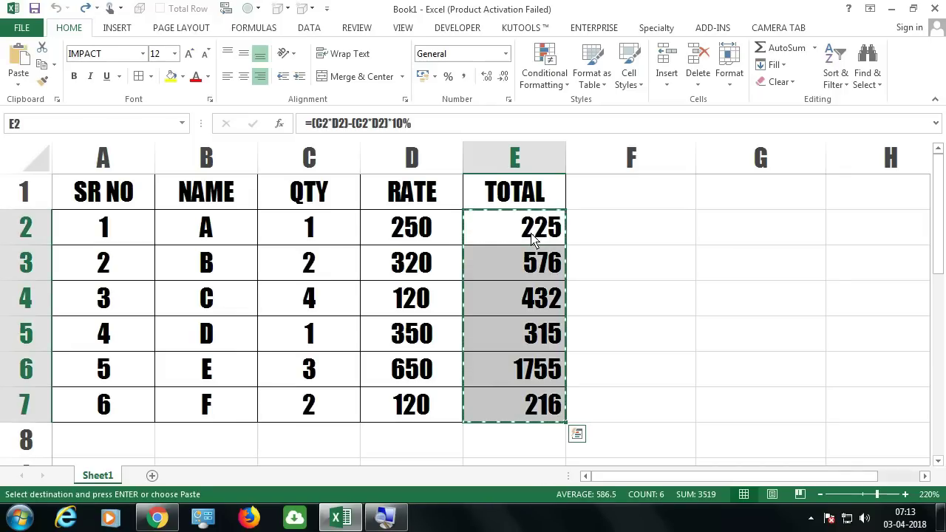
pyautogui.click(518, 226)
pyautogui.press('Escape')
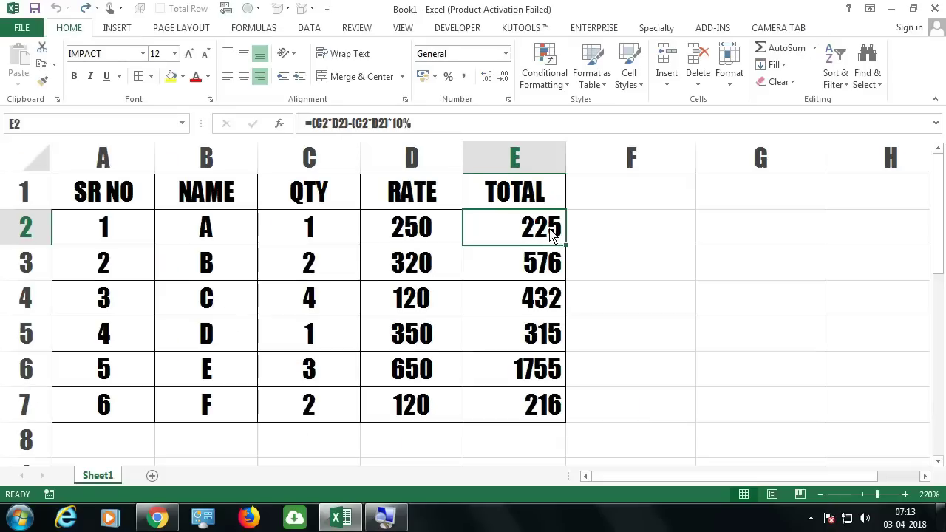
pyautogui.moveTo(551, 233); pyautogui.dragTo(547, 405)
# Test quantity 3 in C2 so E2 recalculates, then undo it back to 1.
pyautogui.click(334, 244)
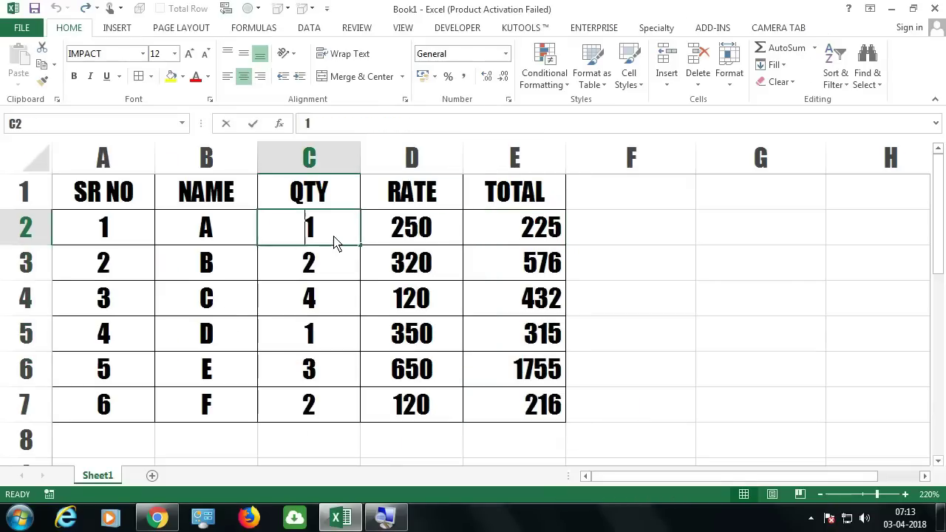
pyautogui.write('3')
pyautogui.press('Return')
pyautogui.hotkey('ctrl', 'z')
# Select every formula cell, E2:E7, using Go To Special with the Formulas option.
pyautogui.click(540, 230)
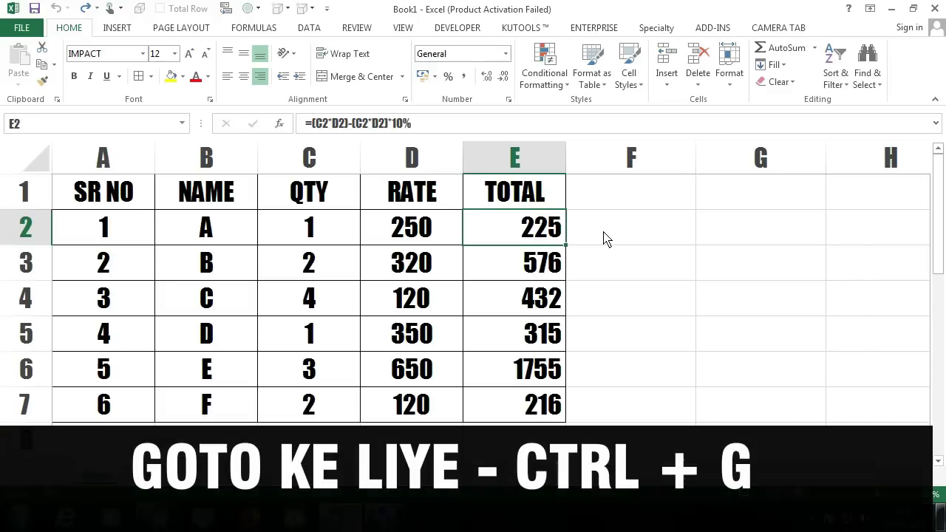
pyautogui.hotkey('ctrl', 'g')
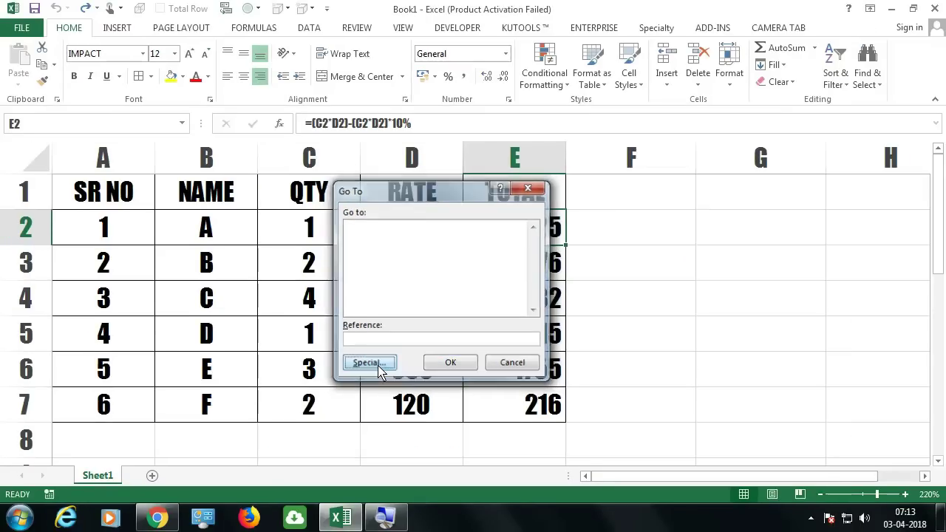
pyautogui.click(381, 374)
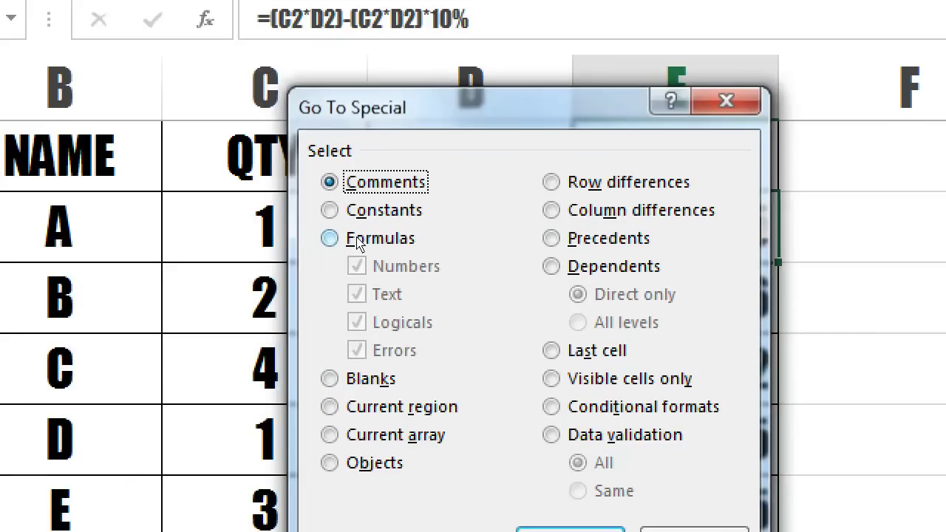
pyautogui.click(359, 246)
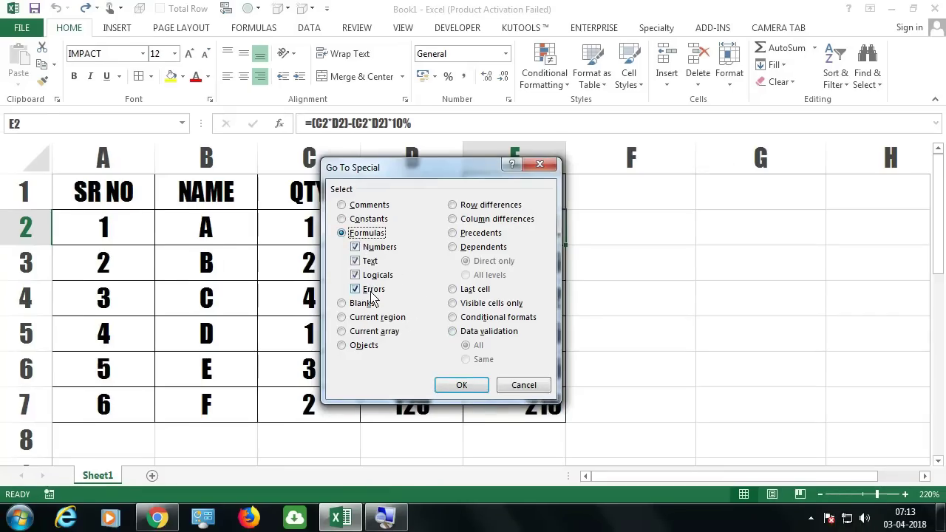
pyautogui.click(462, 385)
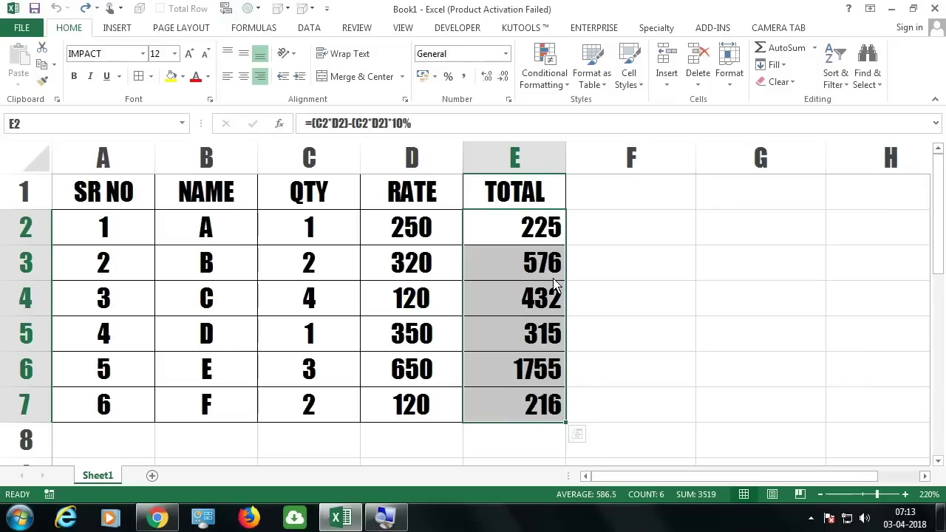
# Mark E2:E7 as Locked and Hidden in Format Cells protection, then select the QTY cells C2:C7.
pyautogui.hotkey('ctrl', '1')
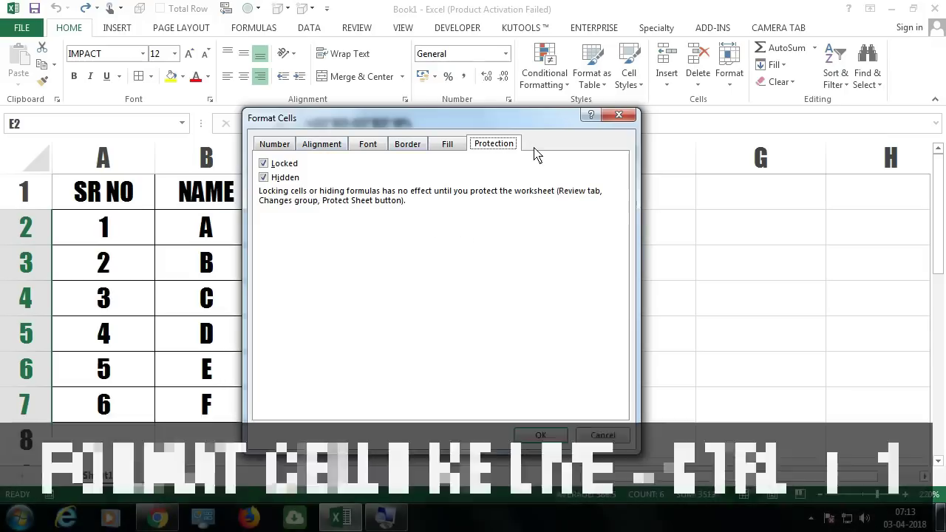
pyautogui.click(618, 114)
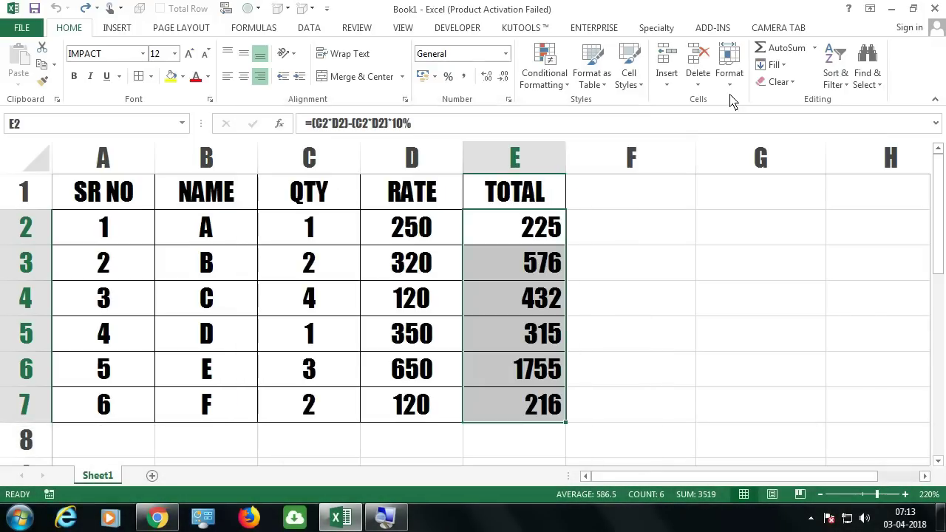
pyautogui.click(729, 77)
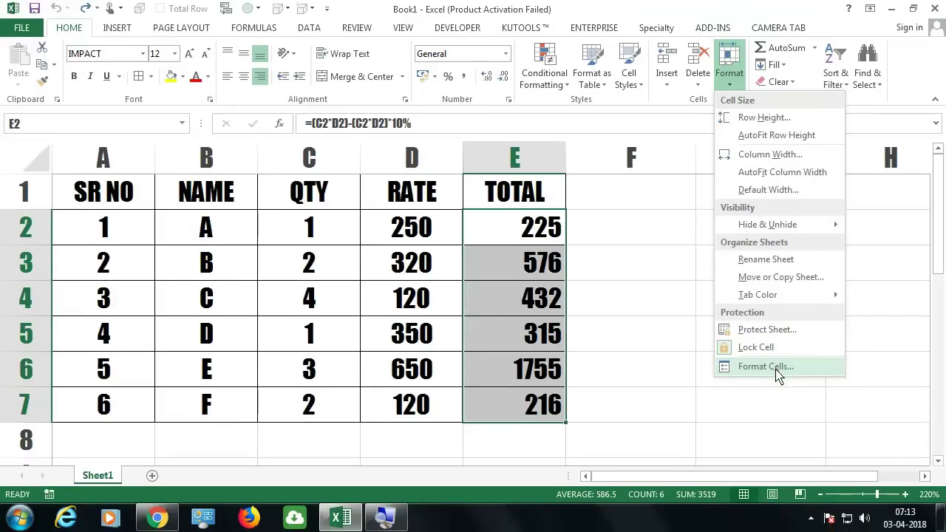
pyautogui.click(766, 367)
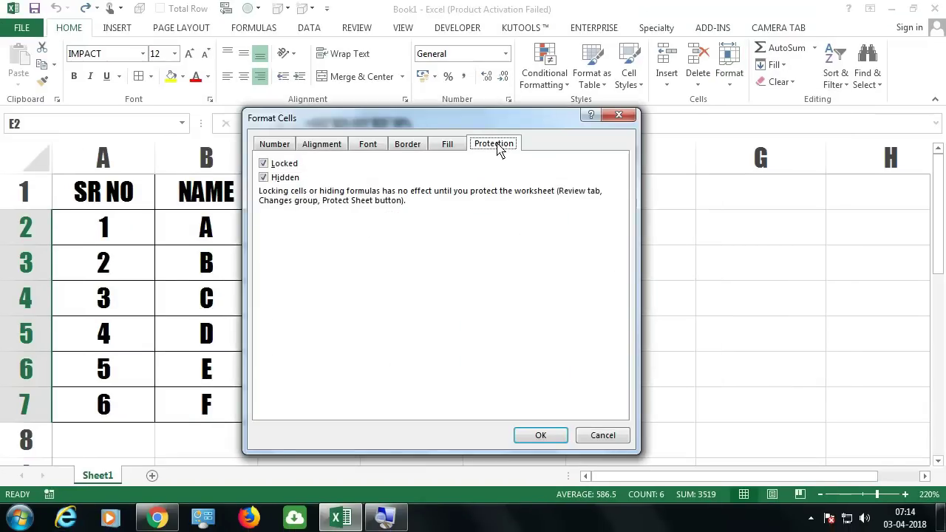
pyautogui.click(498, 145)
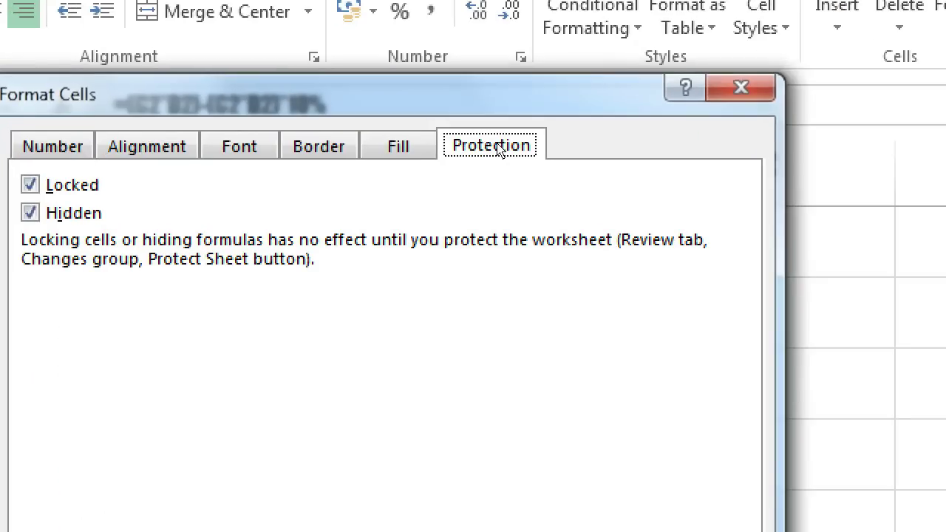
pyautogui.hotkey('alt', 'i')
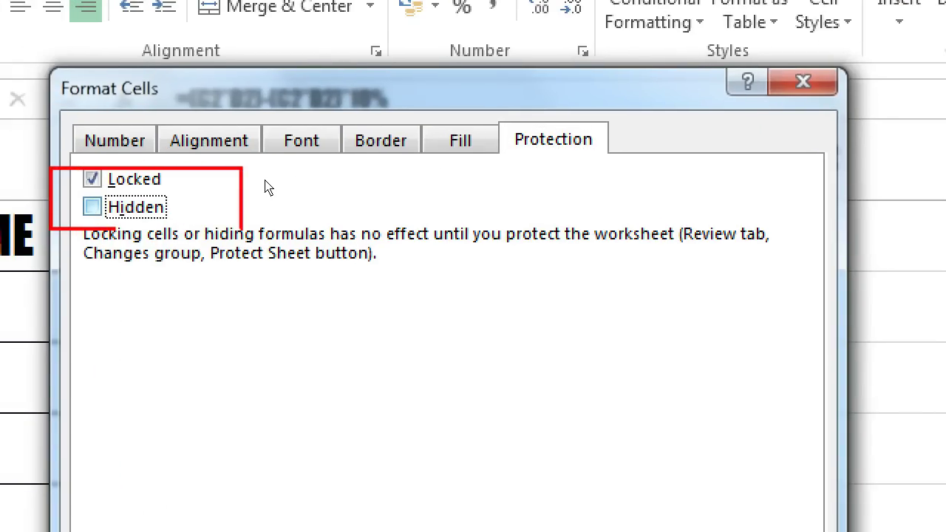
pyautogui.hotkey('alt', 'i')
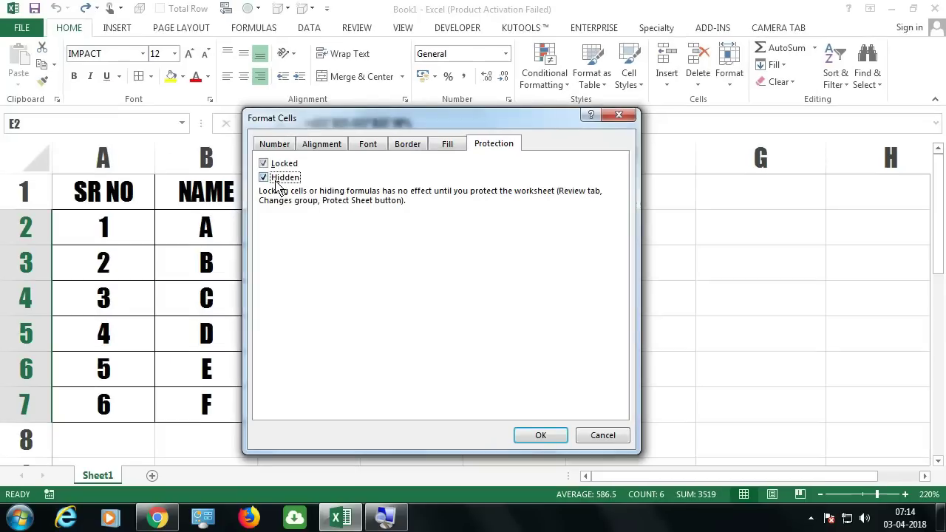
pyautogui.click(536, 439)
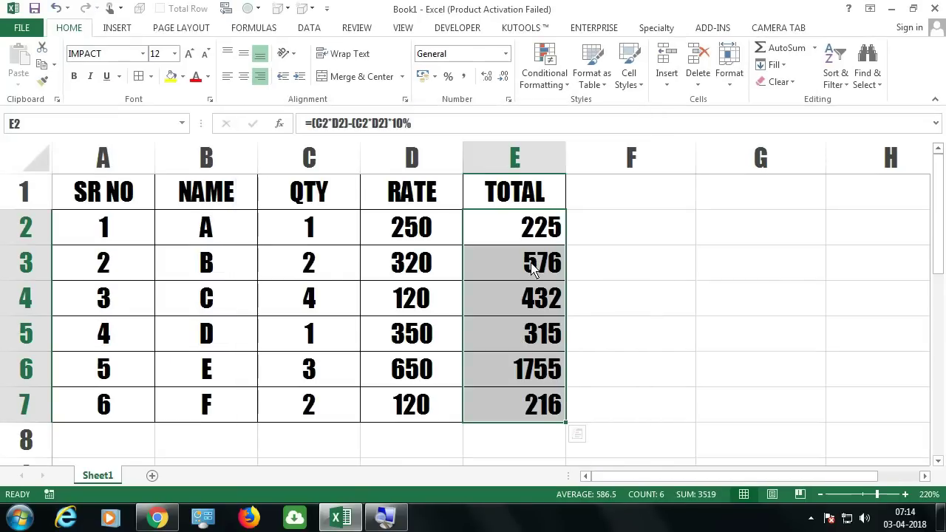
pyautogui.moveTo(315, 230); pyautogui.dragTo(319, 404)
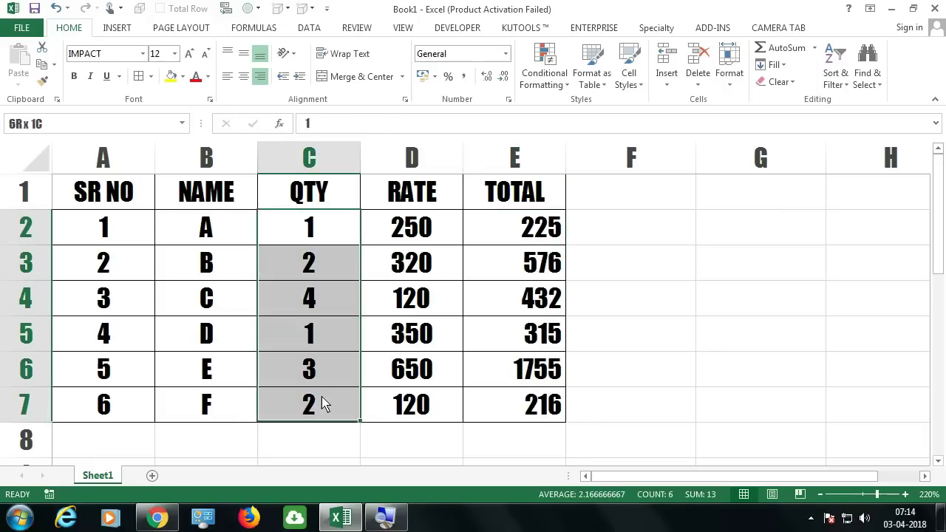
pyautogui.moveTo(452, 235); pyautogui.dragTo(422, 408)
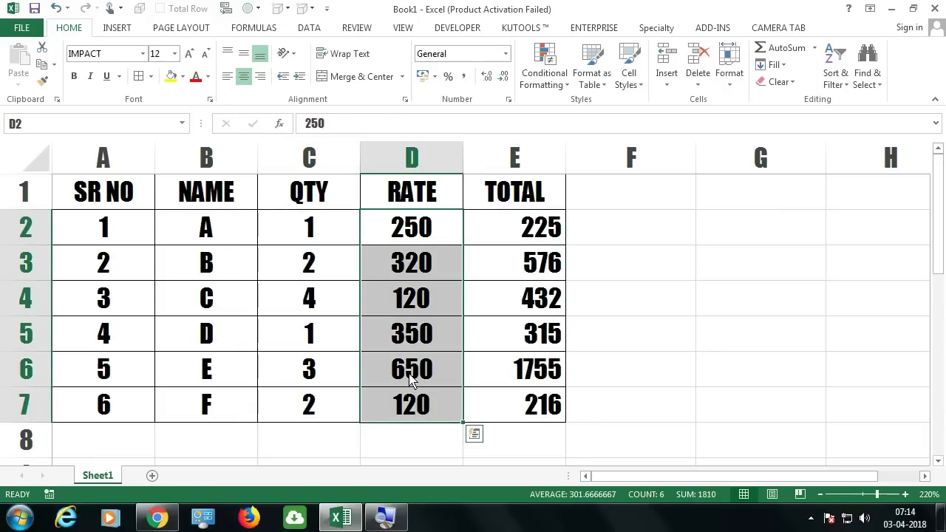
pyautogui.click(348, 237)
pyautogui.click(383, 244)
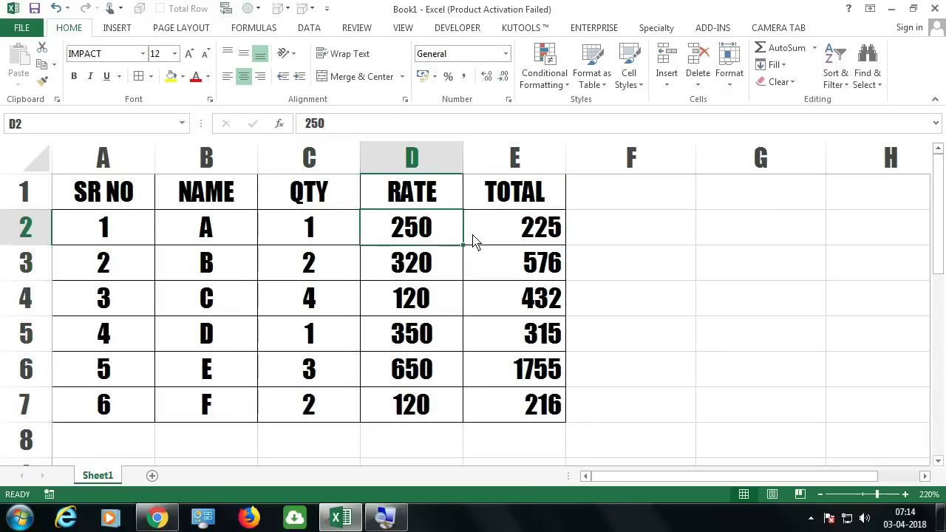
pyautogui.click(510, 236)
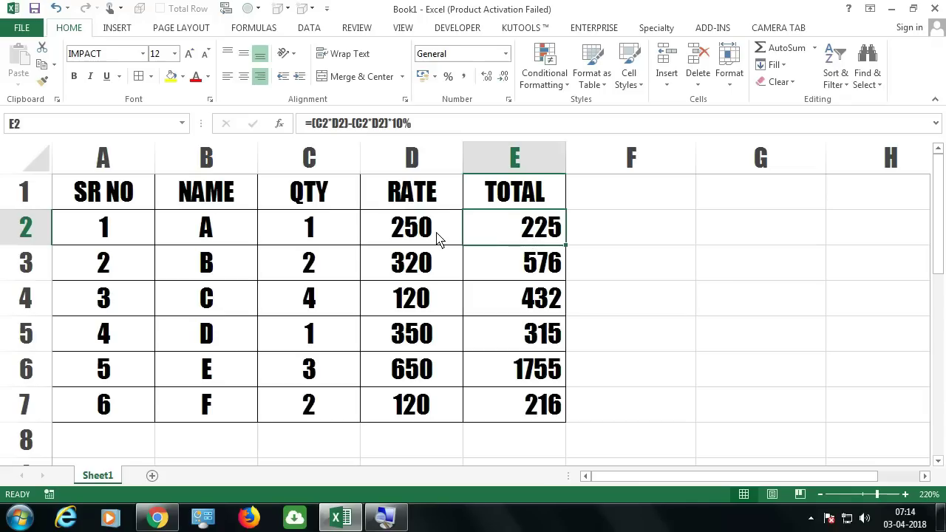
# Select the entire sheet, unlock all cells with Format > Lock Cell, then reselect E2:E7.
pyautogui.hotkey('ctrl', 'a')
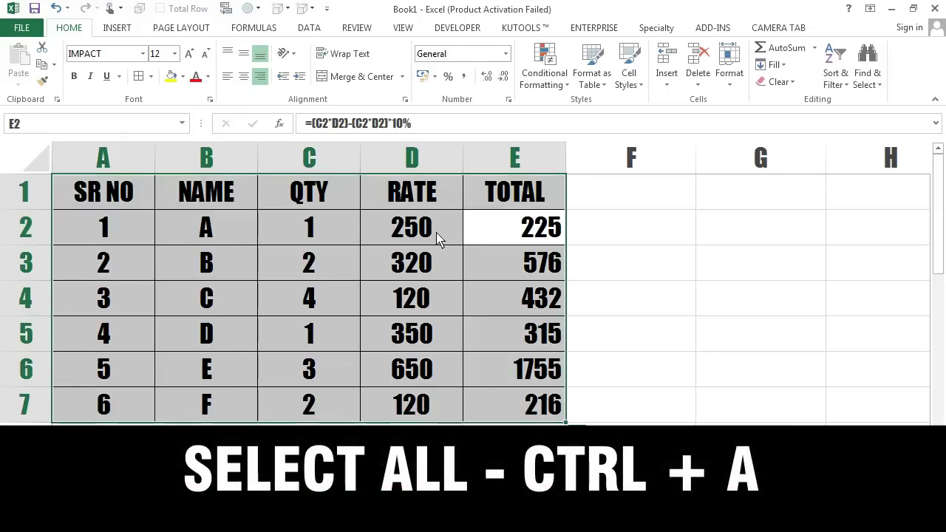
pyautogui.hotkey('ctrl', 'a')
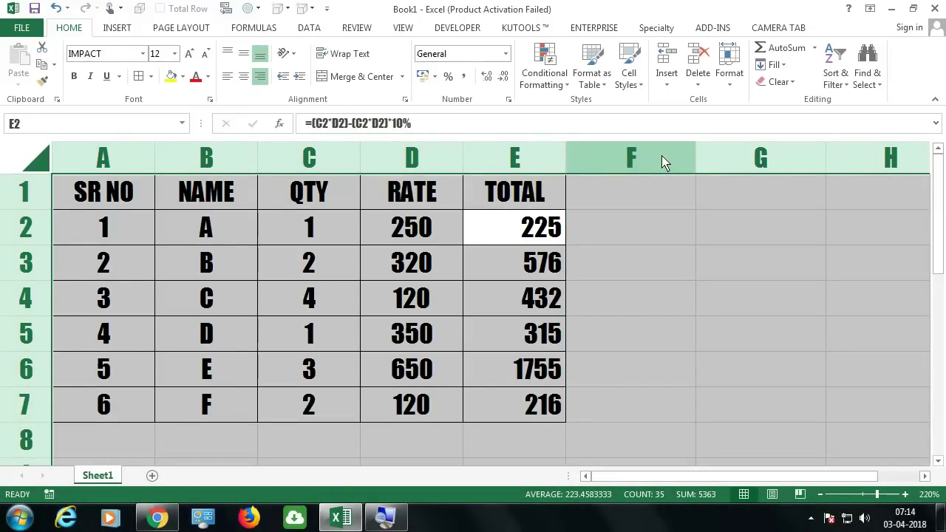
pyautogui.scroll(-3, 767, 237)
pyautogui.scroll(-1, 710, 328)
pyautogui.scroll(4, 653, 301)
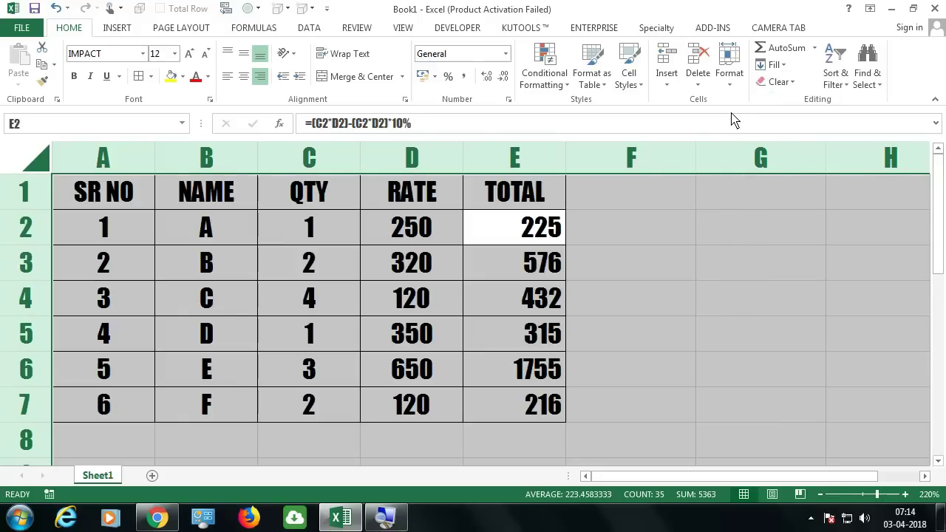
pyautogui.click(729, 72)
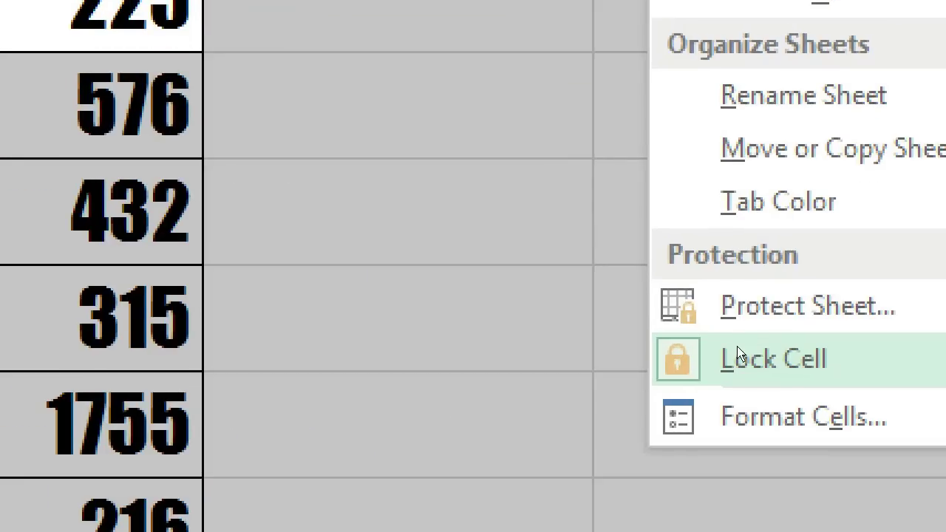
pyautogui.click(738, 354)
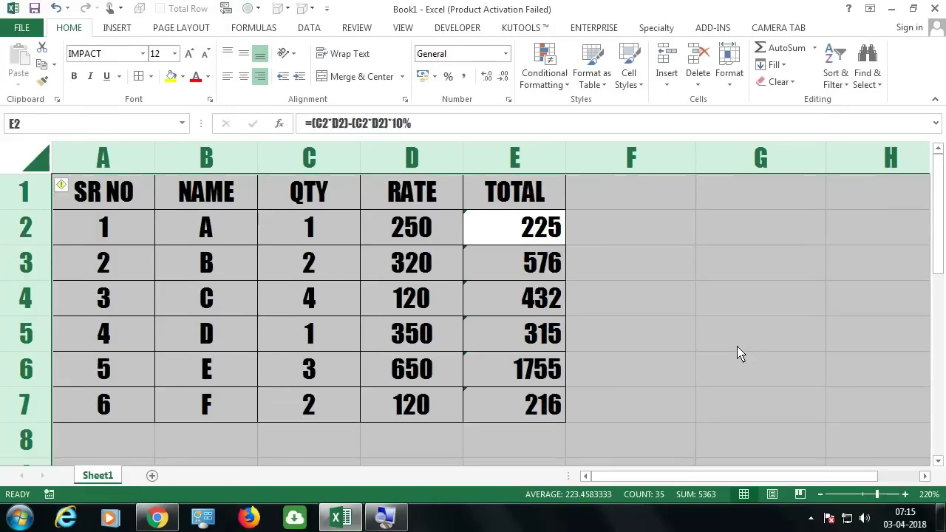
pyautogui.click(596, 309)
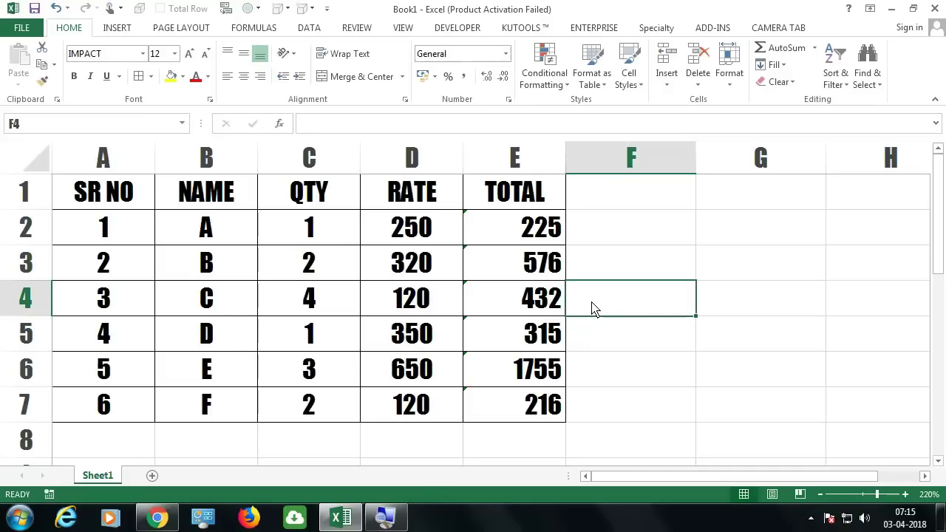
pyautogui.moveTo(528, 229); pyautogui.dragTo(522, 420)
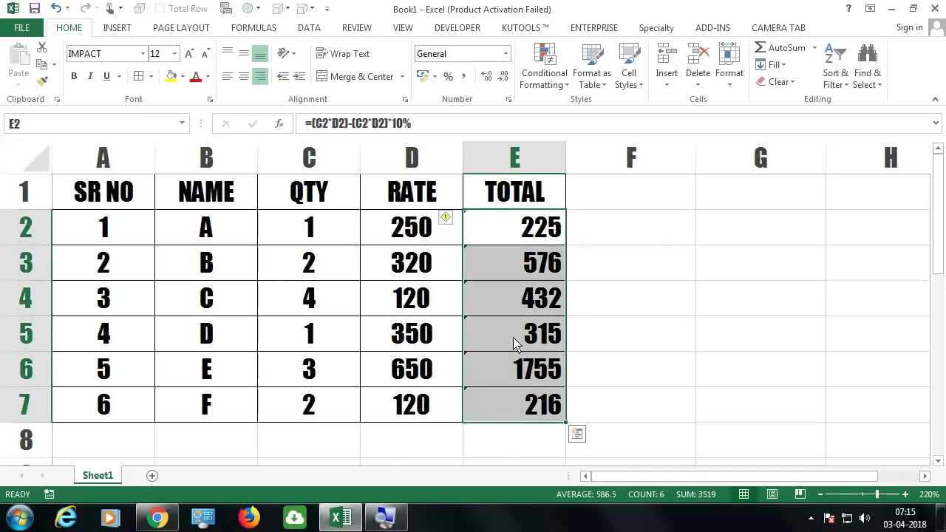
# Use Go To Special > Formulas to select only the TOTAL formula cells E2:E7.
pyautogui.click(615, 342)
pyautogui.hotkey('ctrl', 'g')
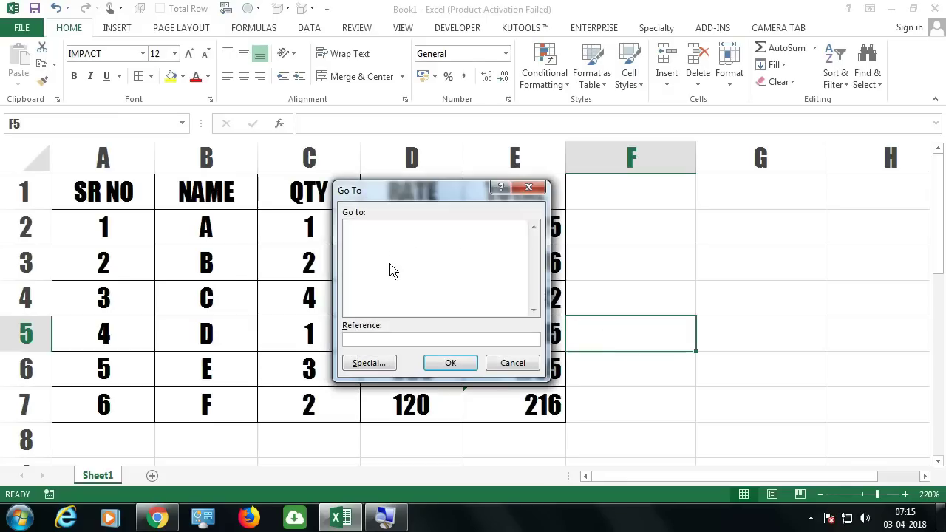
pyautogui.click(369, 363)
pyautogui.click(347, 233)
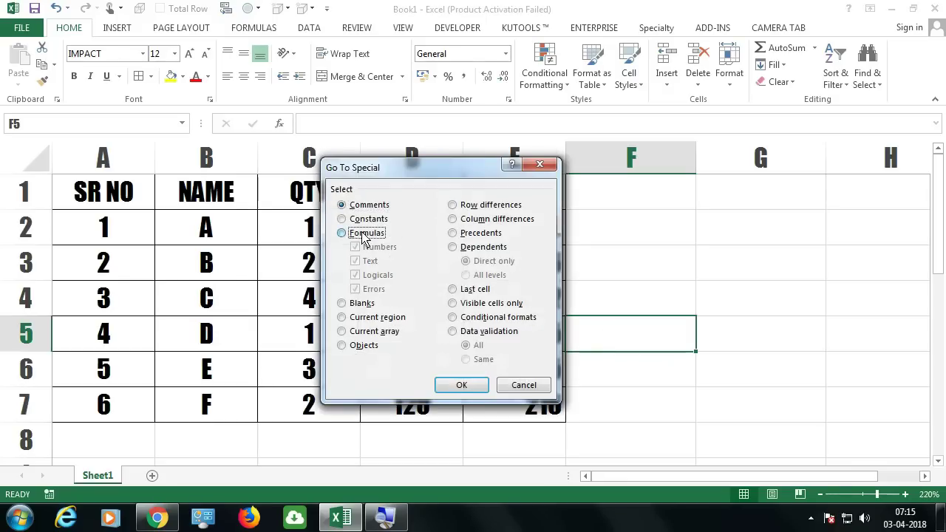
pyautogui.click(462, 386)
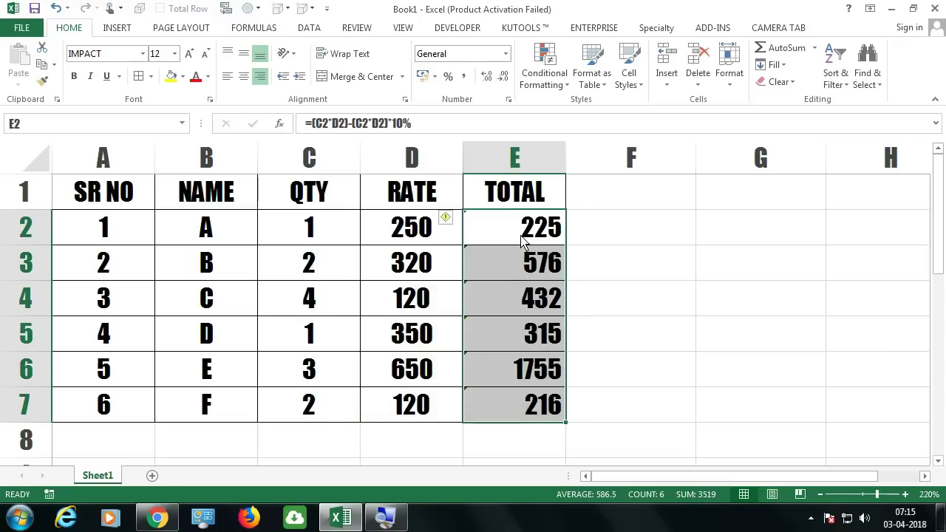
pyautogui.click(729, 74)
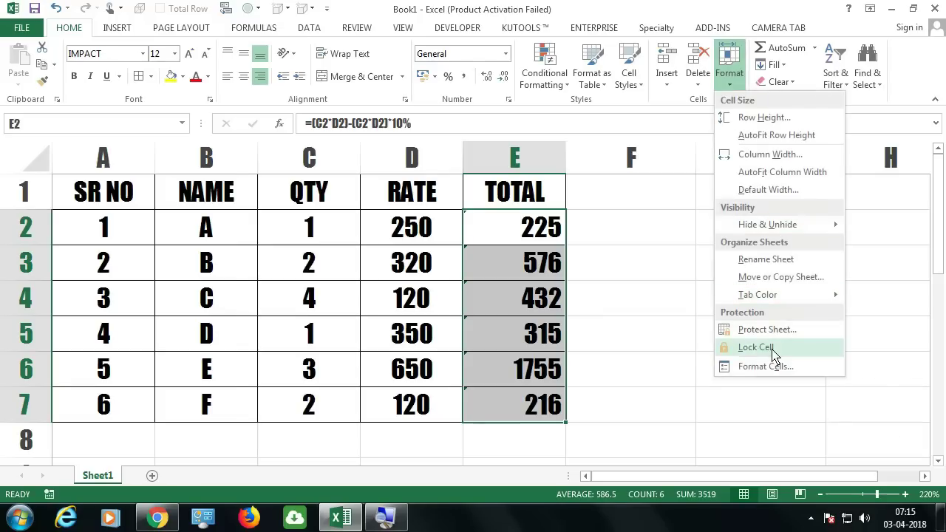
# Lock the TOTAL formula cells and confirm they show Locked and Hidden in Format Cells.
pyautogui.click(774, 354)
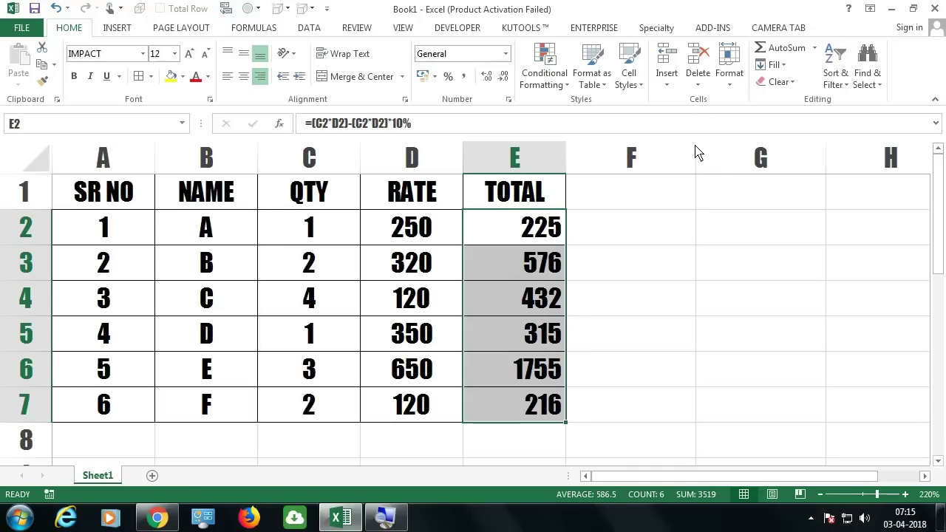
pyautogui.hotkey('ctrl', '1')
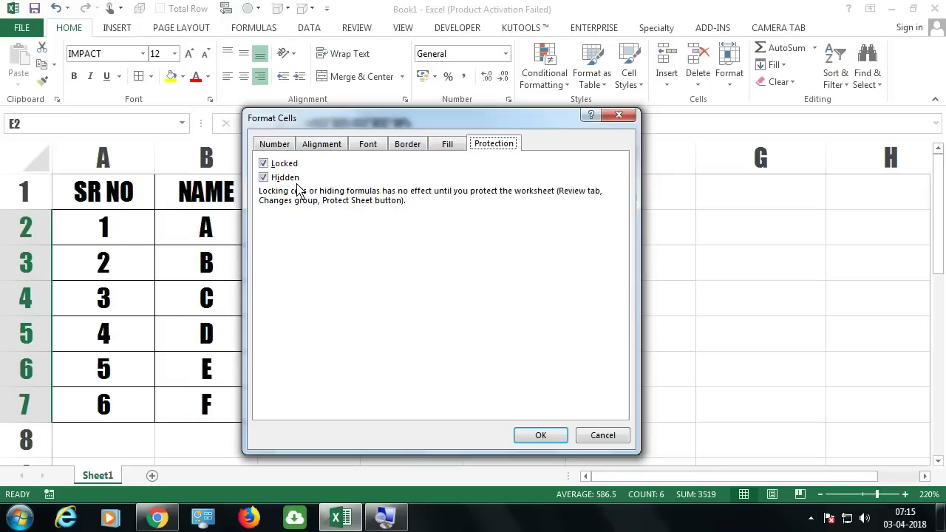
pyautogui.press('Return')
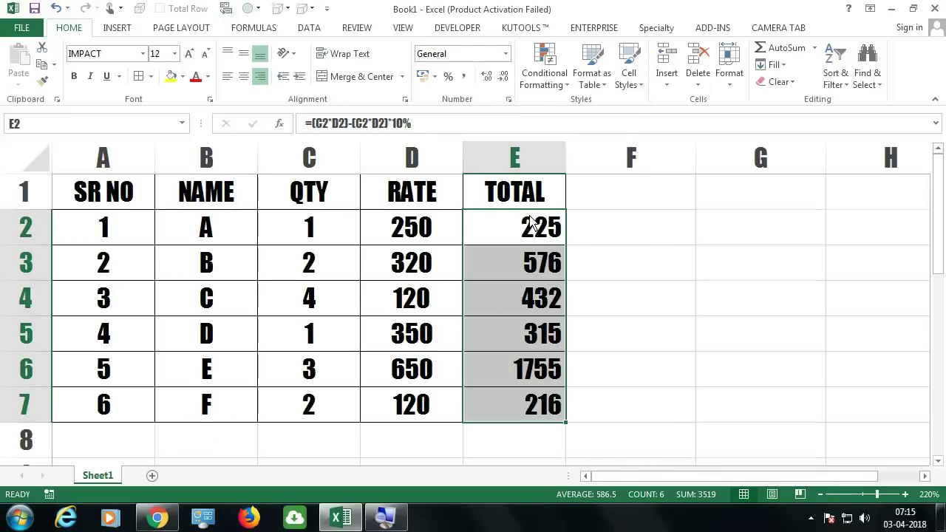
pyautogui.click(729, 77)
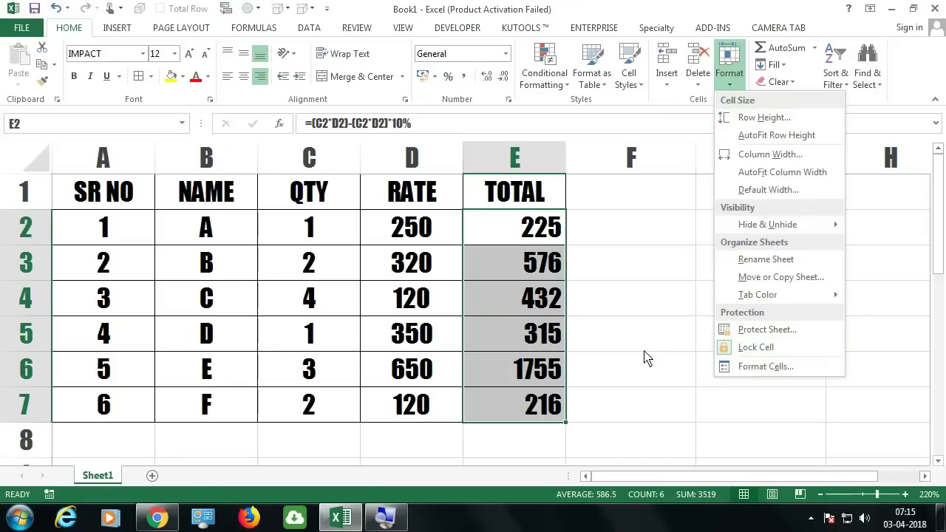
pyautogui.click(638, 356)
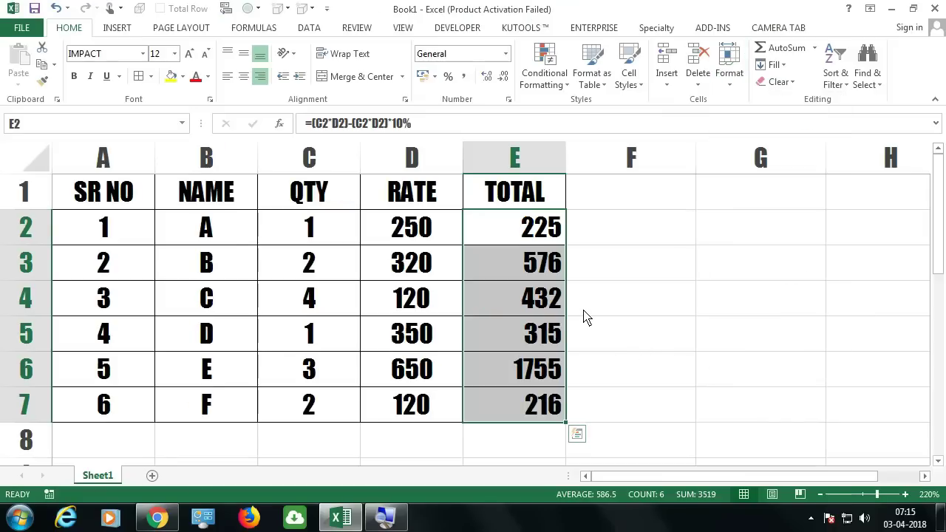
# Inspect the formulas in cells E2, E3 and E4.
pyautogui.click(503, 236)
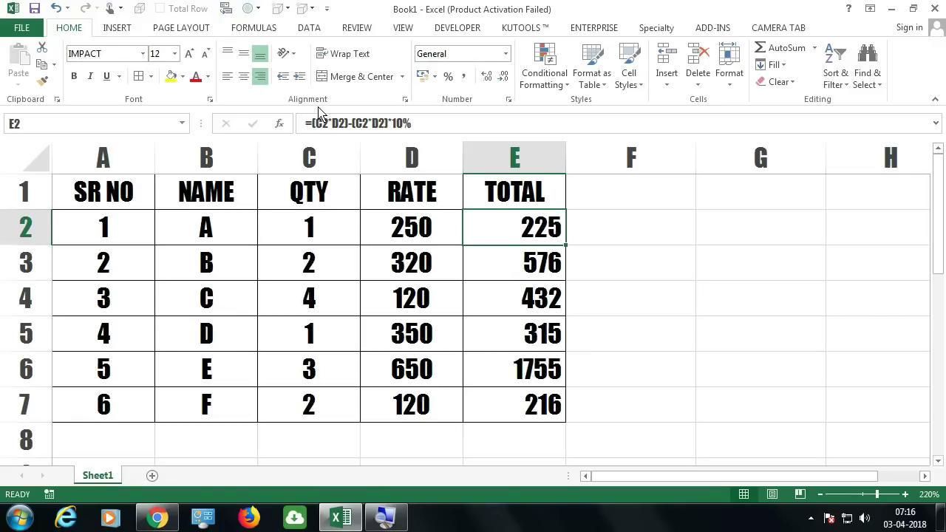
pyautogui.click(517, 263)
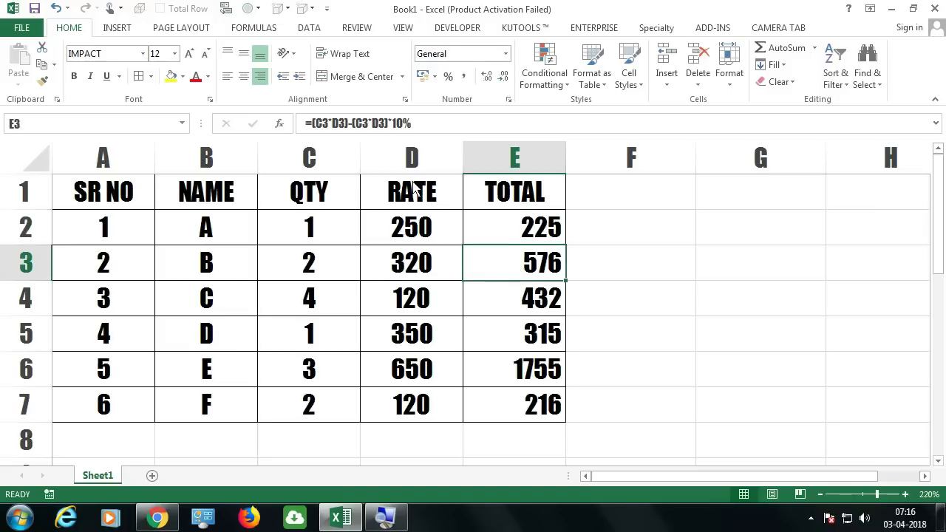
pyautogui.click(488, 299)
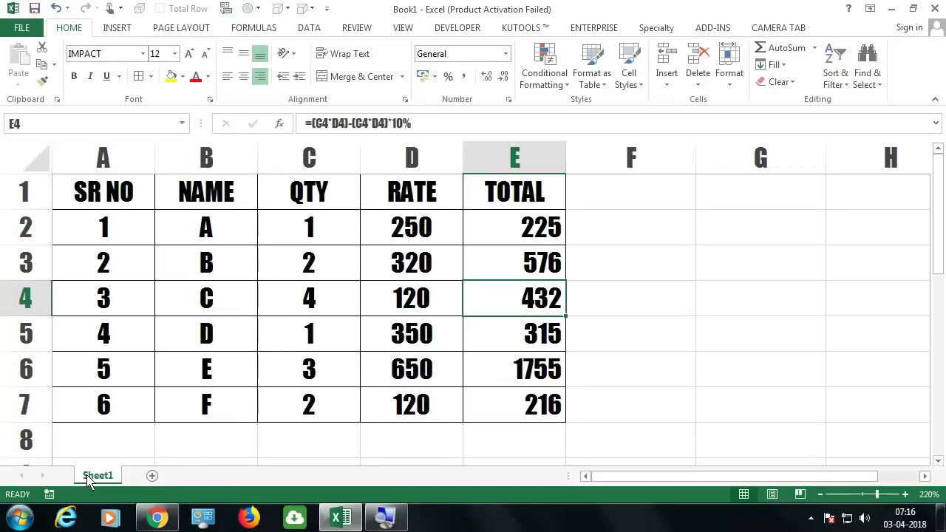
# Protect Sheet1 from its tab menu with a password, re-entering it to confirm.
pyautogui.rightClick(88, 480)
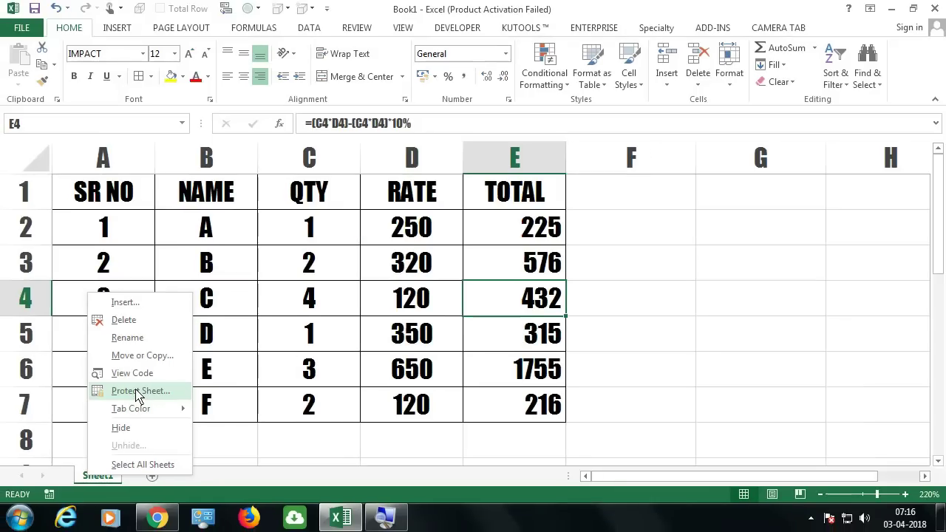
pyautogui.click(137, 397)
pyautogui.moveTo(133, 279); pyautogui.dragTo(653, 201)
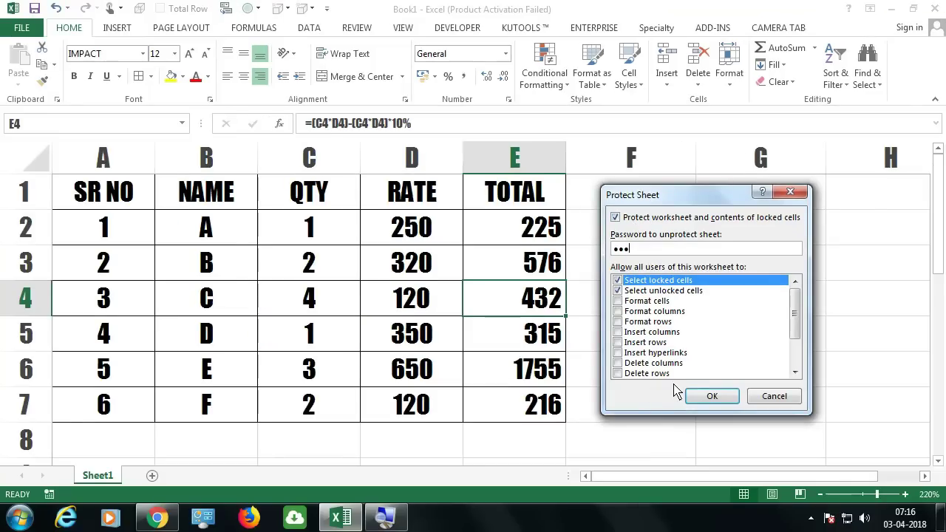
pyautogui.click(712, 398)
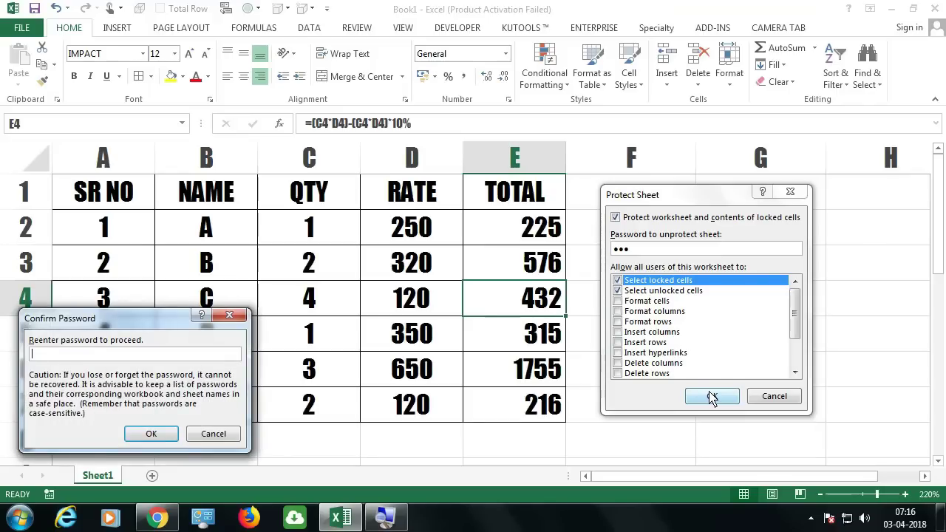
pyautogui.moveTo(139, 325); pyautogui.dragTo(704, 314)
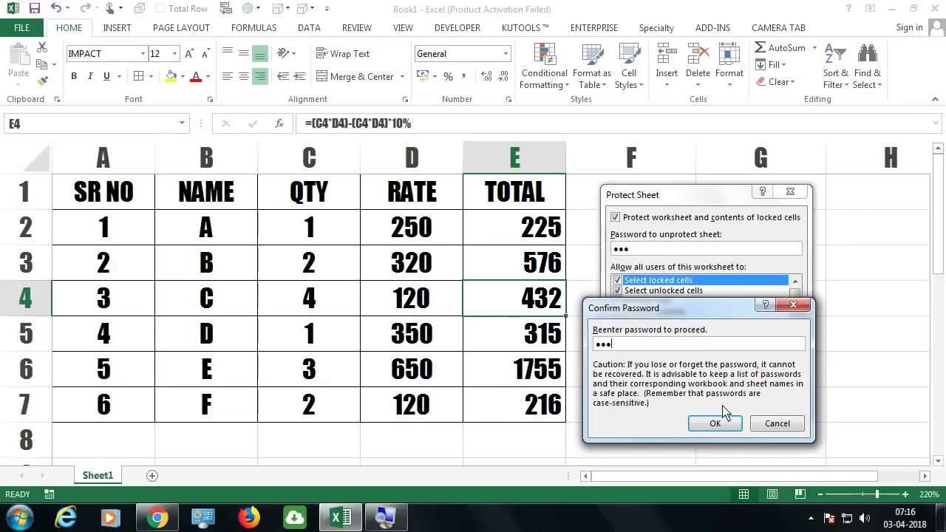
pyautogui.click(718, 422)
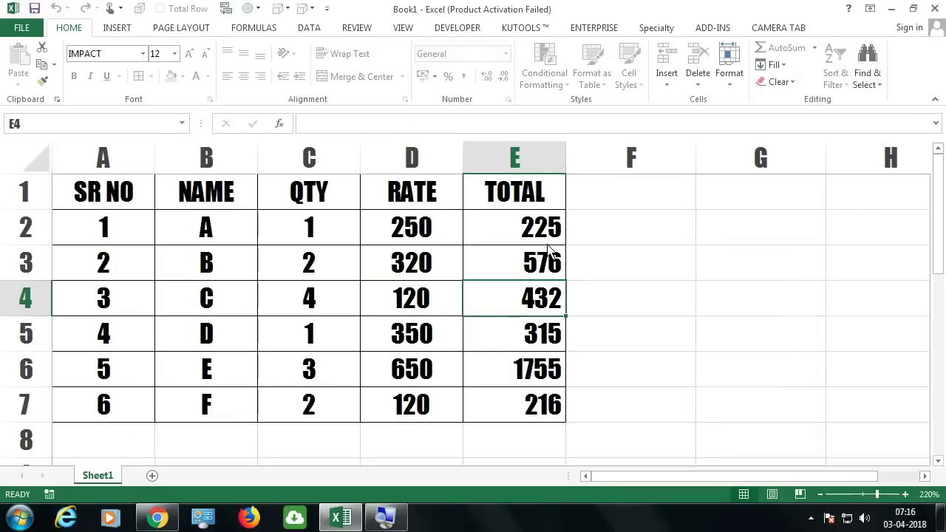
# Enter quantity 5 in C2 and confirm E2's formula is now hidden.
pyautogui.click(316, 235)
pyautogui.write('5')
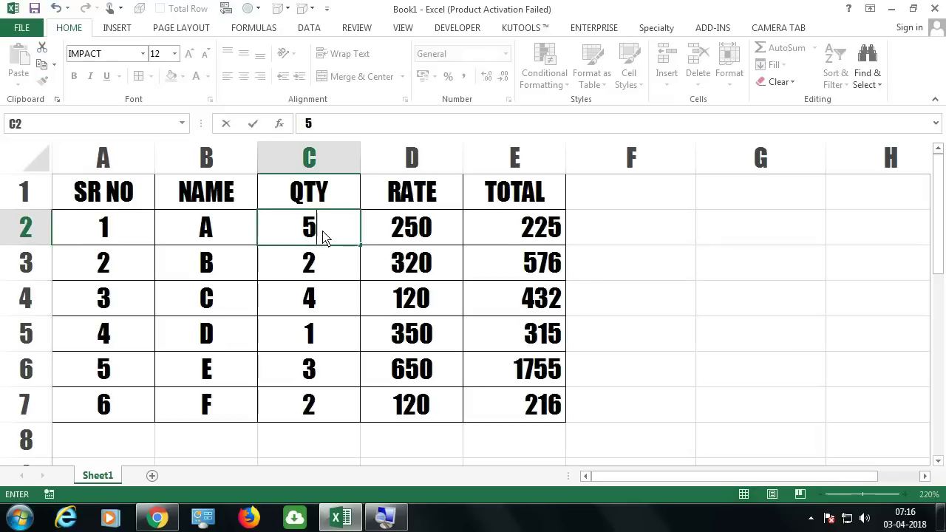
pyautogui.press('Return')
pyautogui.click(340, 229)
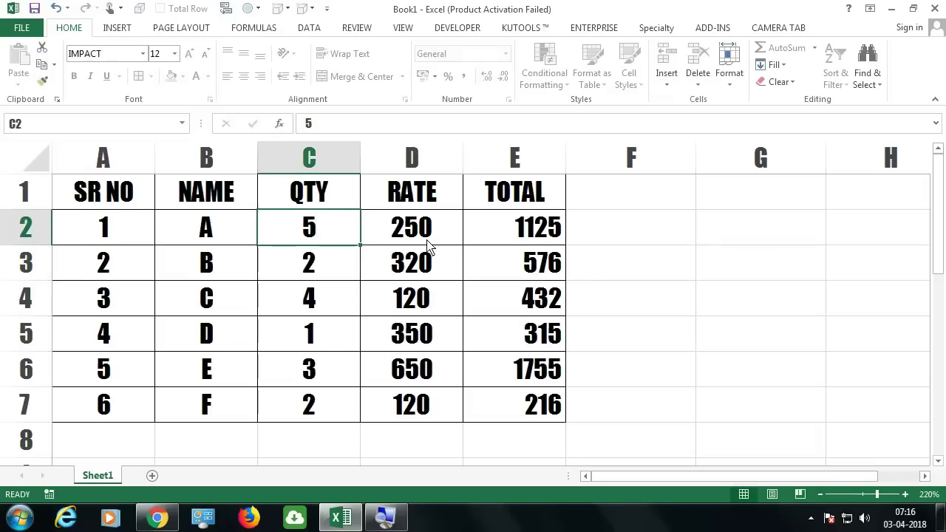
pyautogui.click(558, 237)
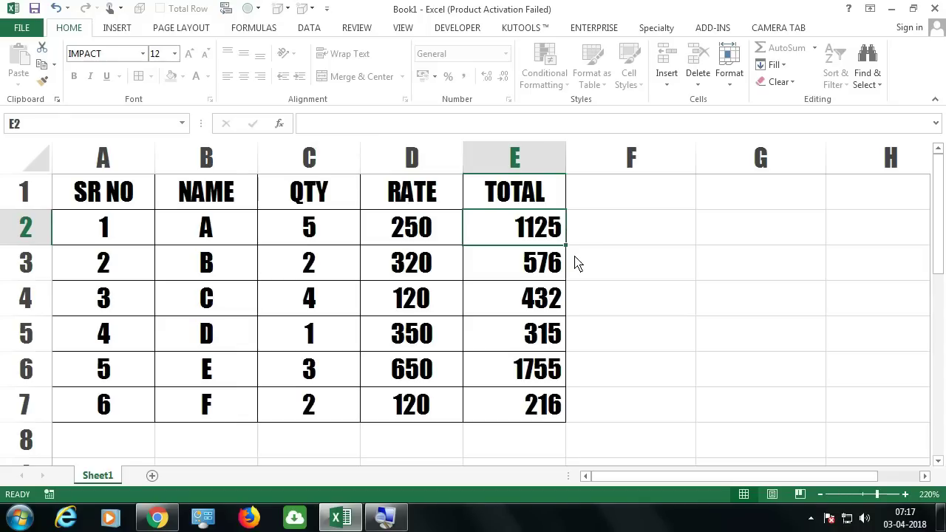
# Try editing the locked TOTAL cells E3 to E5 and dismiss each protected-sheet warning.
pyautogui.doubleClick(553, 264)
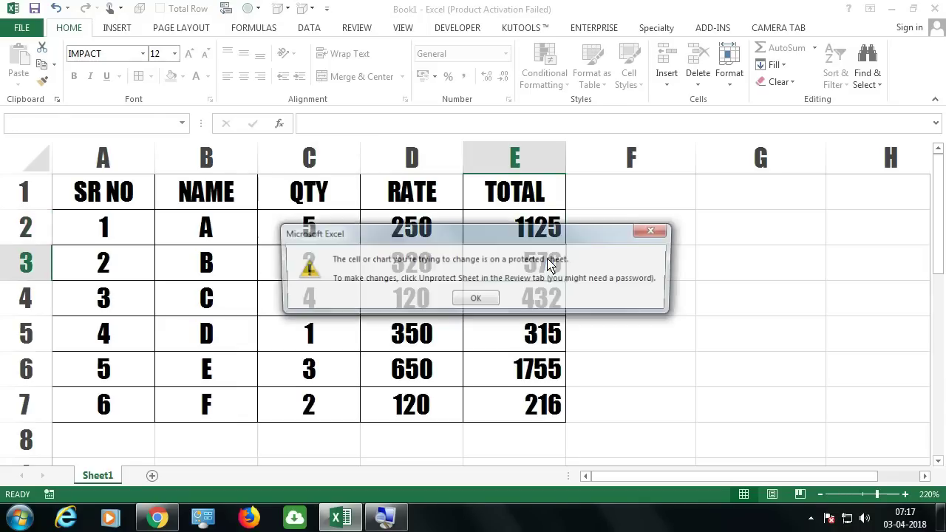
pyautogui.click(475, 298)
pyautogui.click(515, 313)
pyautogui.doubleClick(515, 312)
pyautogui.press('Return')
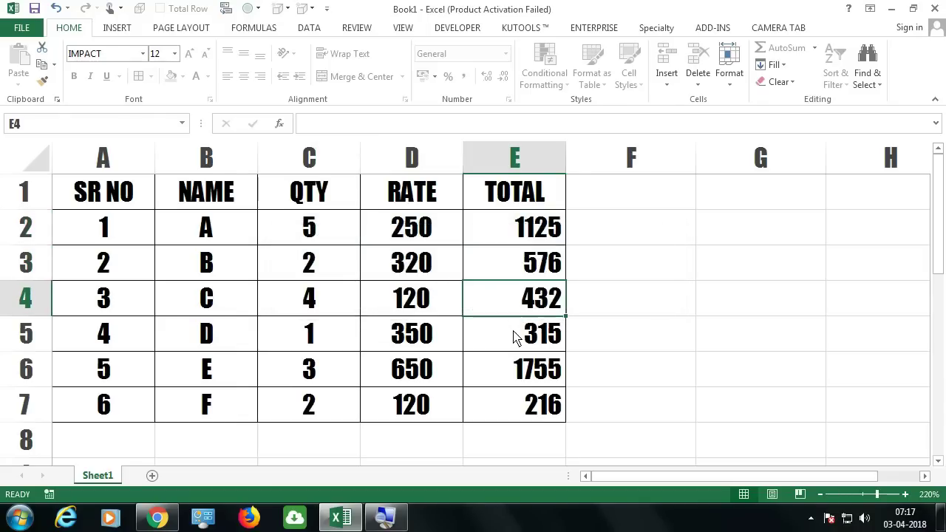
pyautogui.doubleClick(515, 336)
pyautogui.click(480, 300)
pyautogui.click(530, 309)
# Enter quantity 10 in C3, then select E2:E7 to review the recalculated totals and sum.
pyautogui.click(528, 253)
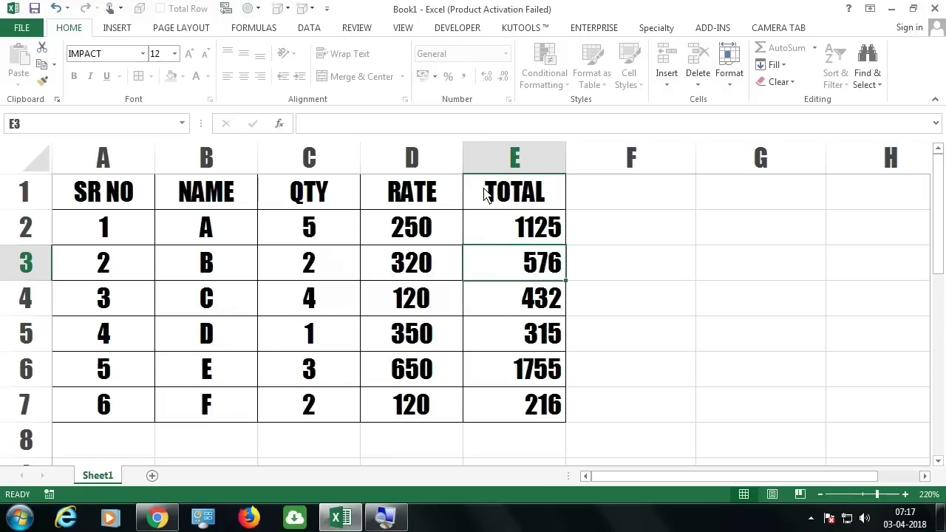
pyautogui.click(435, 232)
pyautogui.click(316, 238)
pyautogui.click(313, 273)
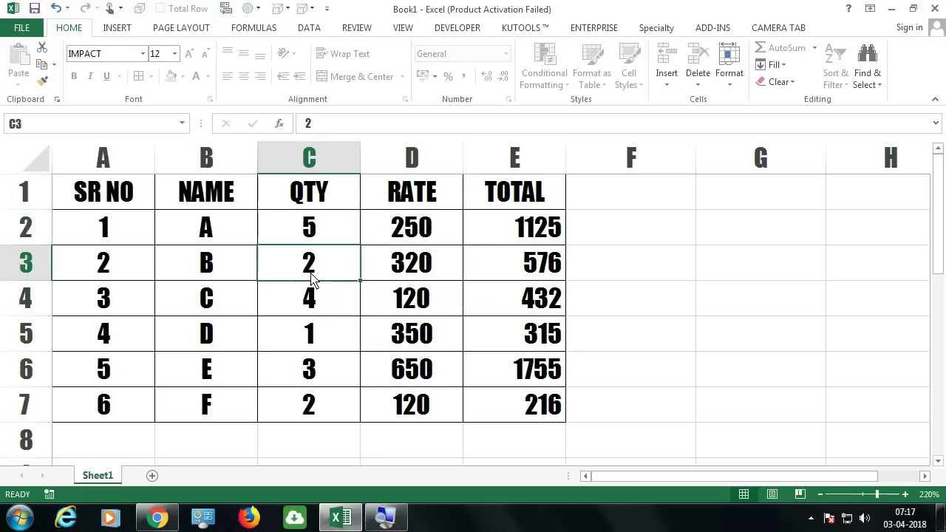
pyautogui.write('10')
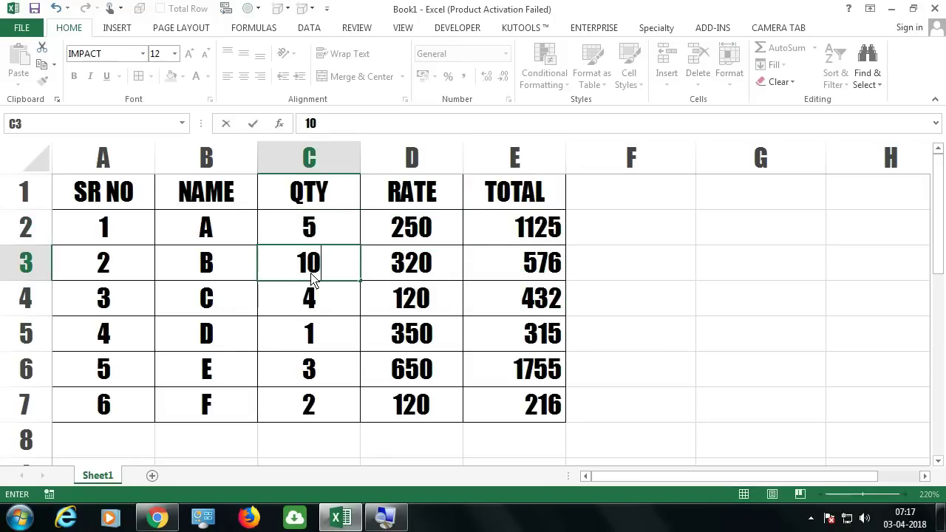
pyautogui.press('Return')
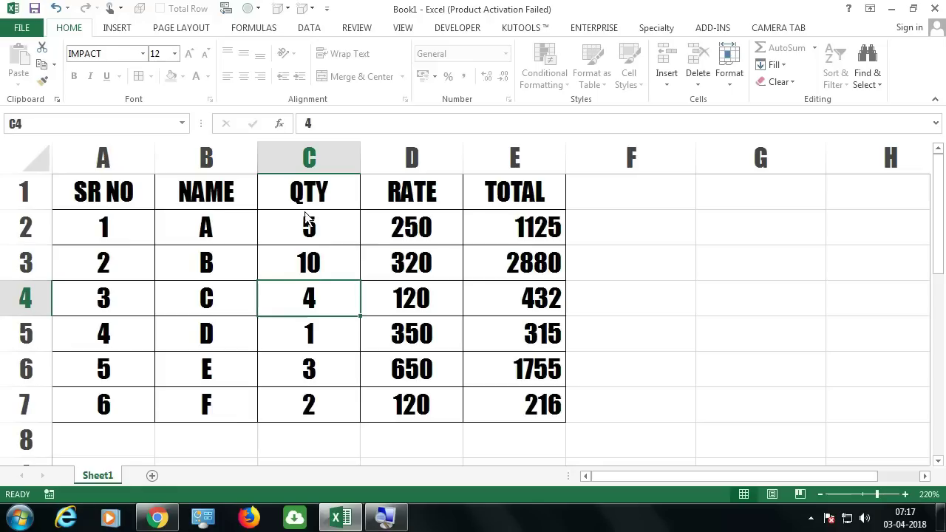
pyautogui.moveTo(503, 235); pyautogui.dragTo(500, 416)
pyautogui.click(505, 397)
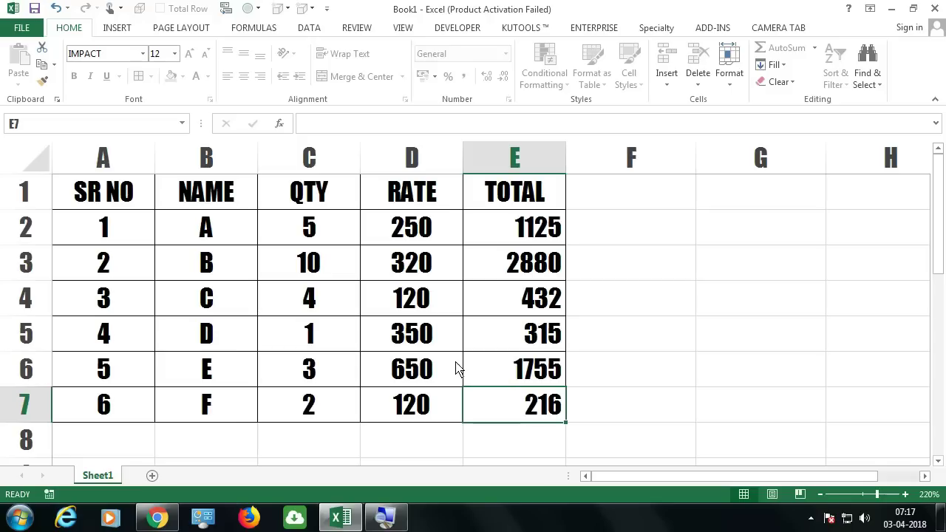
pyautogui.moveTo(536, 230); pyautogui.dragTo(514, 415)
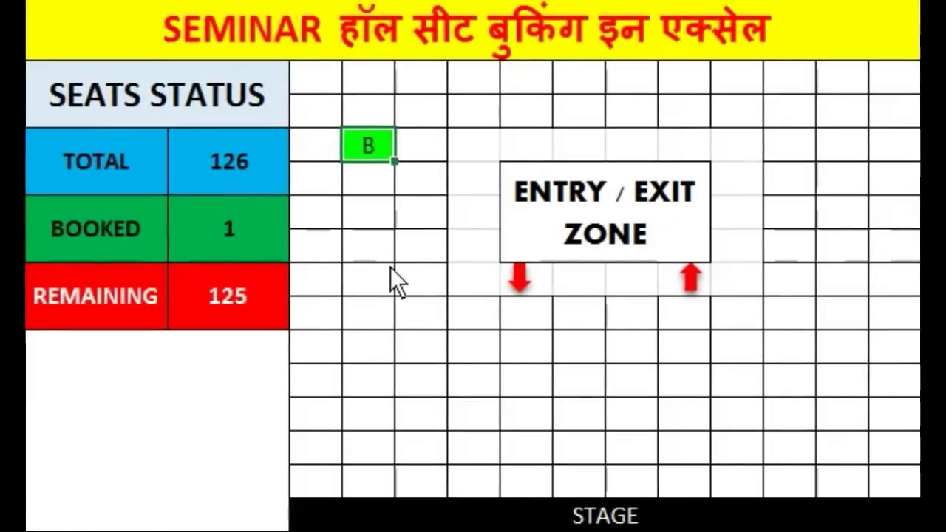
# Book single seats and a full row with B, clearing one seat booked by mistake.
pyautogui.click(369, 245)
pyautogui.write('B')
pyautogui.moveTo(370, 380); pyautogui.dragTo(739, 392)
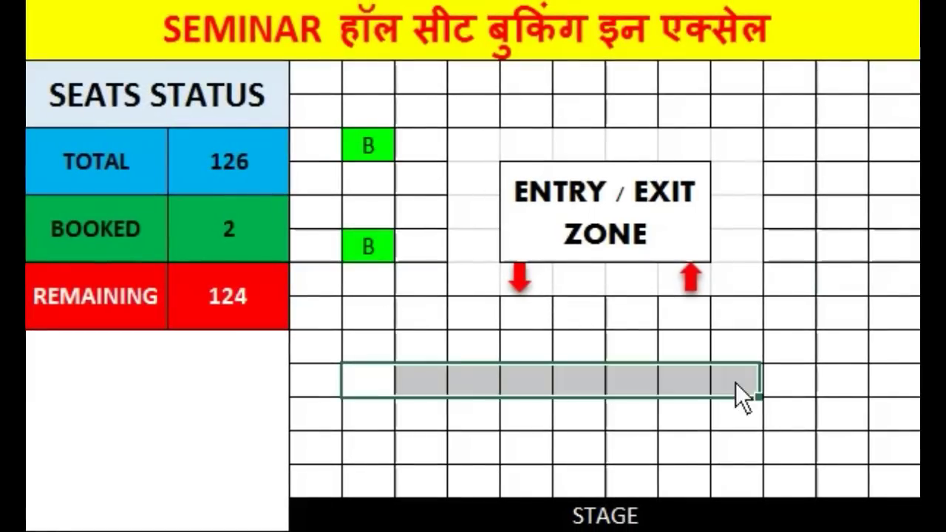
pyautogui.write('B')
pyautogui.hotkey('ctrl', 'Return')
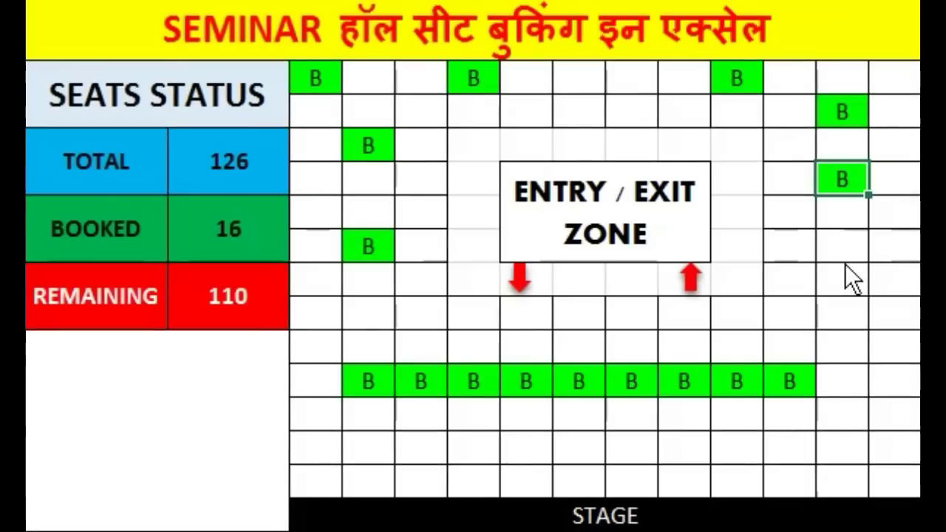
pyautogui.click(843, 246)
pyautogui.write('B')
pyautogui.click(316, 315)
pyautogui.write('B')
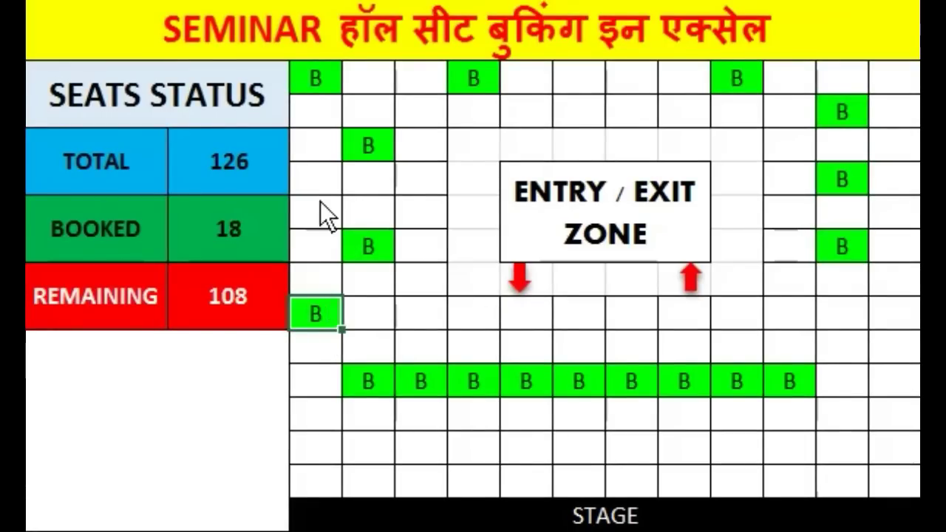
pyautogui.click(316, 213)
pyautogui.write('B')
pyautogui.press('Delete')
pyautogui.click(473, 314)
pyautogui.write('B')
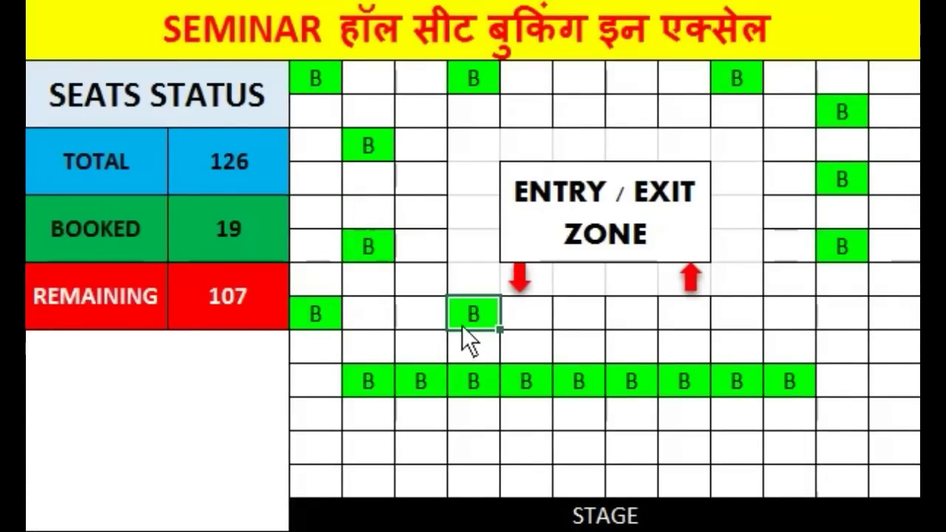
# Fill the remaining seat blocks beside the entry zone, along the top rows and side columns with B.
pyautogui.moveTo(333, 422); pyautogui.dragTo(894, 480)
pyautogui.write('B')
pyautogui.moveTo(843, 347); pyautogui.dragTo(526, 315)
pyautogui.write('B')
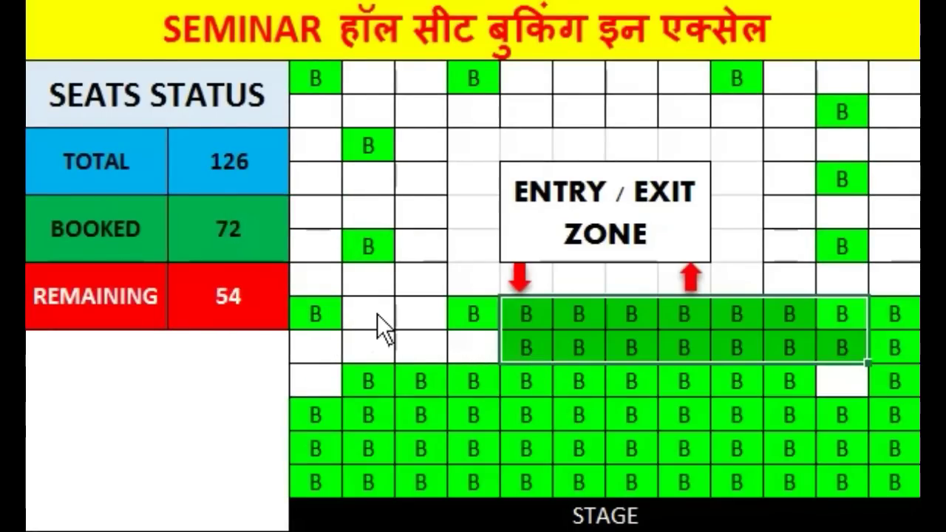
pyautogui.moveTo(368, 279); pyautogui.dragTo(368, 348)
pyautogui.write('BB')
pyautogui.moveTo(790, 145); pyautogui.dragTo(789, 280)
pyautogui.write('B')
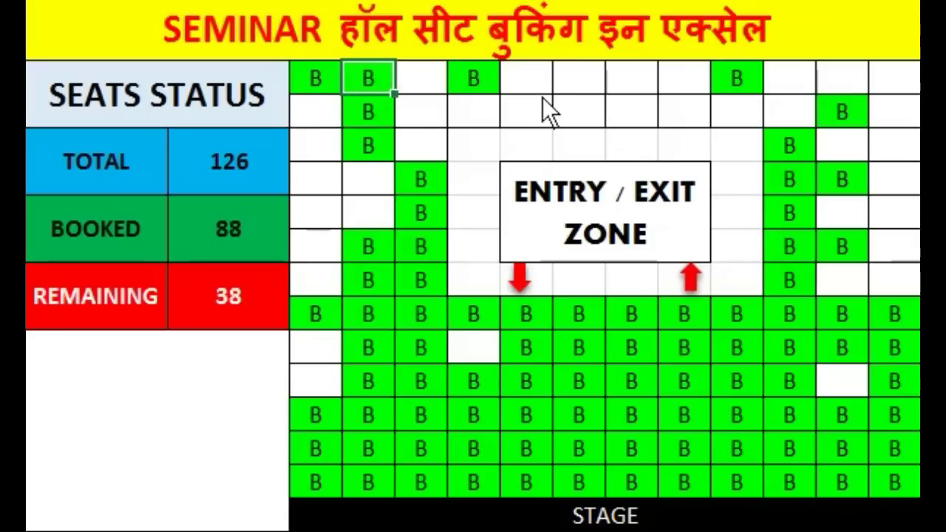
pyautogui.write('B')
pyautogui.moveTo(526, 78); pyautogui.dragTo(894, 78)
pyautogui.write('B')
pyautogui.moveTo(316, 144); pyautogui.dragTo(316, 279)
pyautogui.write('B')
pyautogui.moveTo(316, 111); pyautogui.dragTo(421, 111)
pyautogui.write('B')
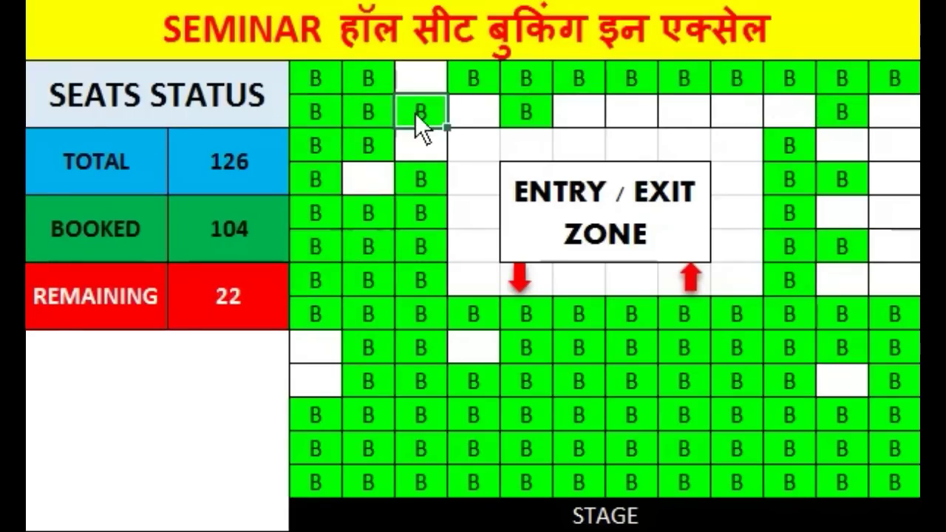
pyautogui.write('B')
pyautogui.moveTo(579, 111); pyautogui.dragTo(790, 111)
pyautogui.write('B')
pyautogui.moveTo(895, 111); pyautogui.dragTo(895, 280)
pyautogui.write('B')
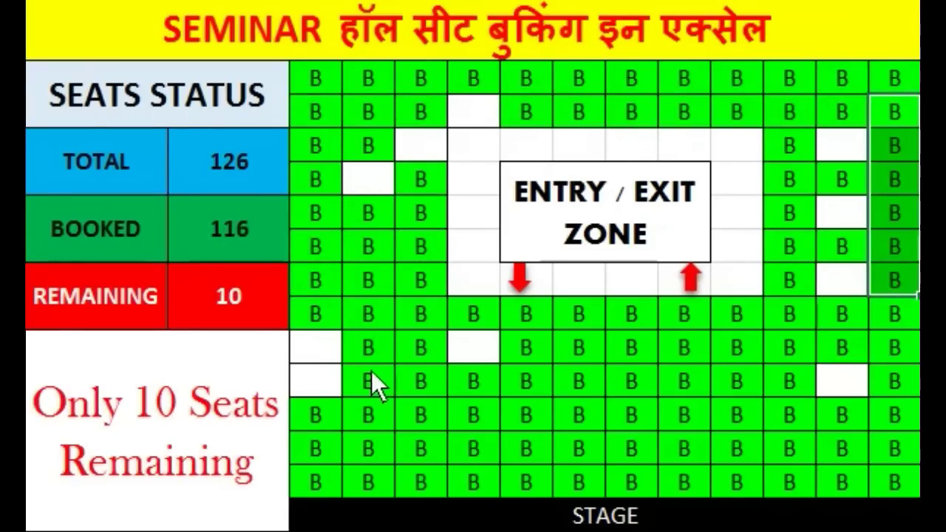
pyautogui.click(473, 347)
pyautogui.write('B')
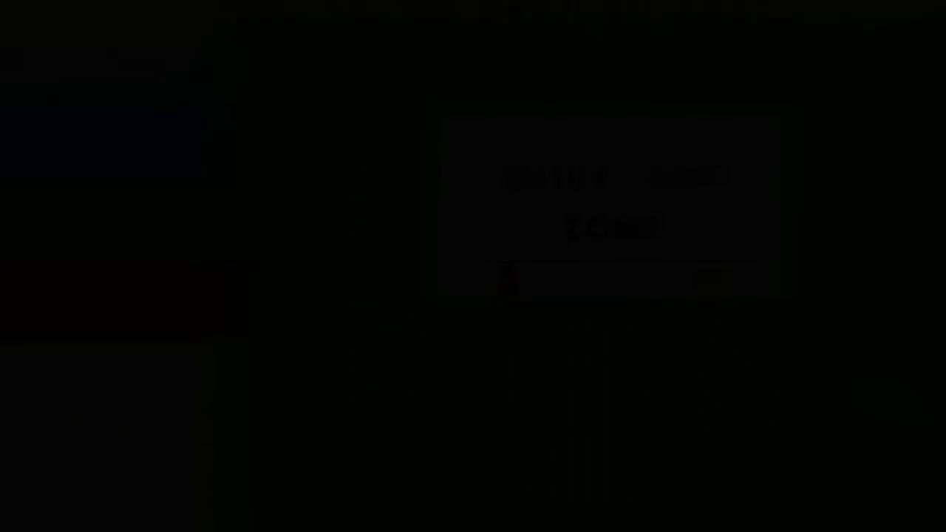